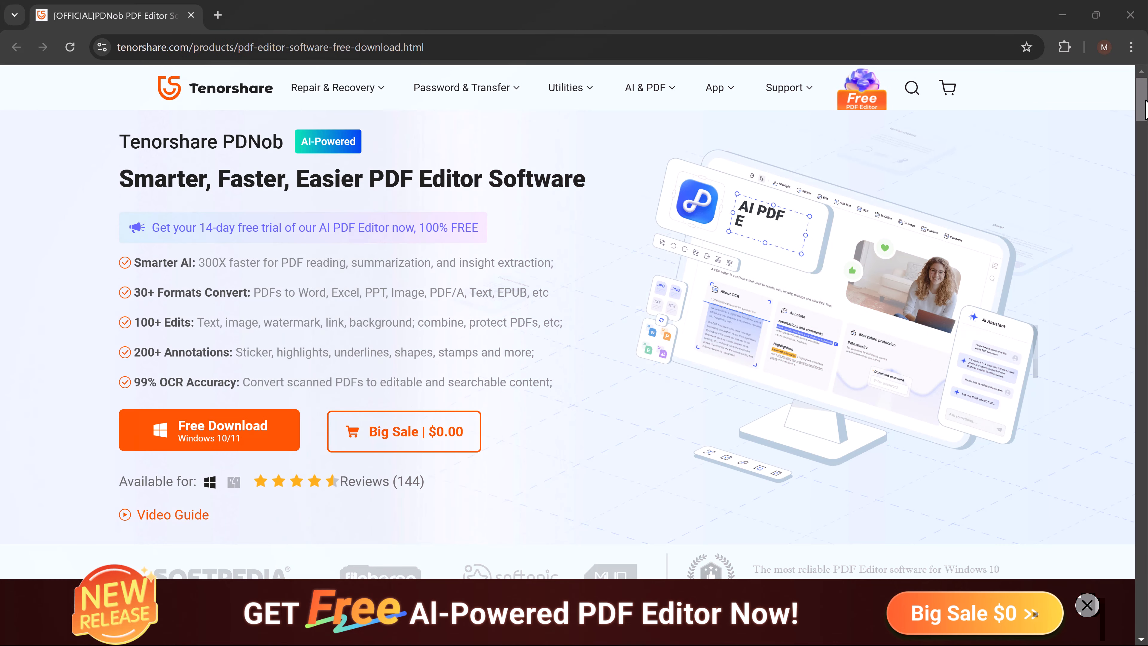
Step: Examine the PDNob PDF Editor product page, including the Organize, Screen Record, Compress and Annotate features and the Free Trial vs Premium Version comparison
{"action": "scroll", "coordinate": [1145, 108], "scroll_direction": "down", "scroll_amount": 10}
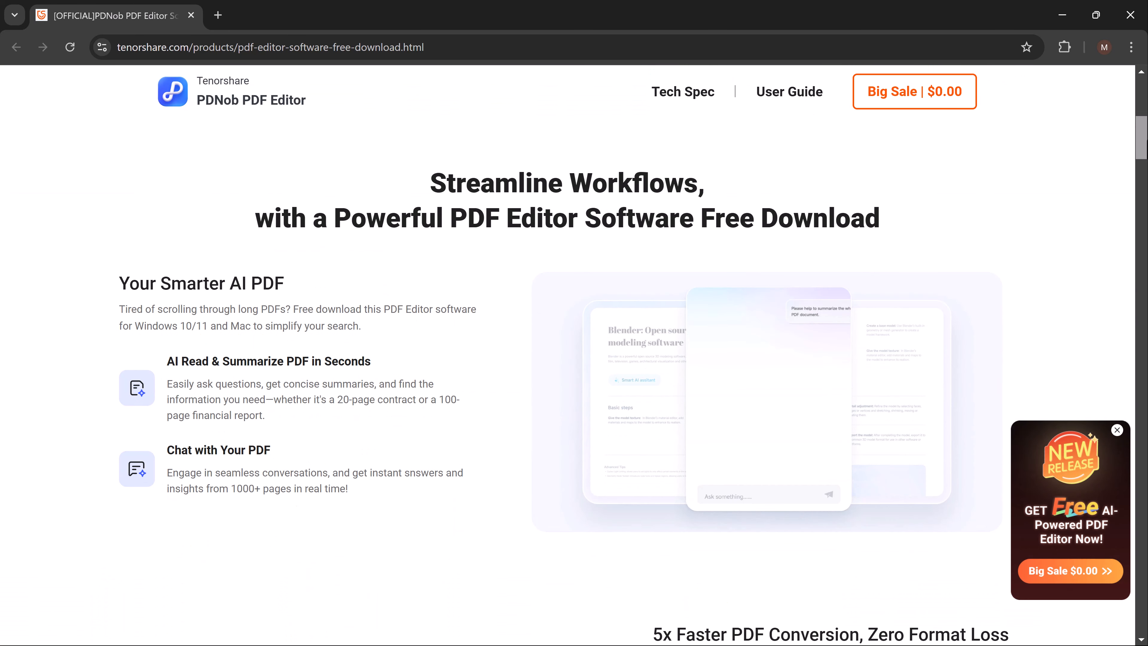
{"action": "scroll", "coordinate": [627, 380], "scroll_direction": "down", "scroll_amount": 8}
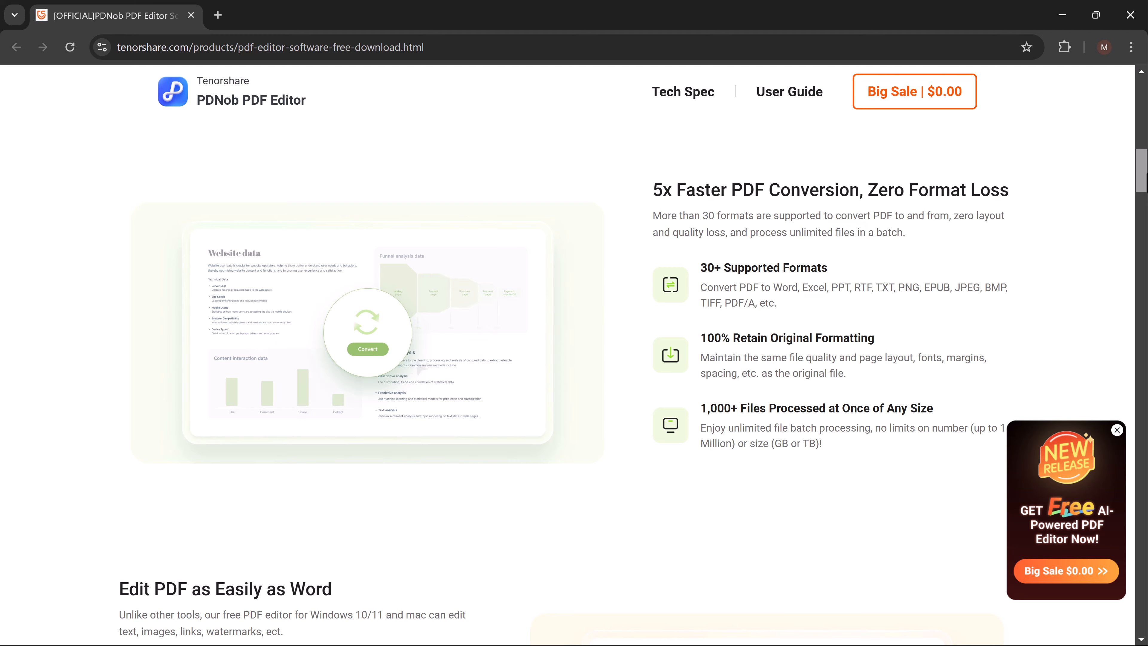
{"action": "scroll", "coordinate": [574, 353], "scroll_direction": "down", "scroll_amount": 8}
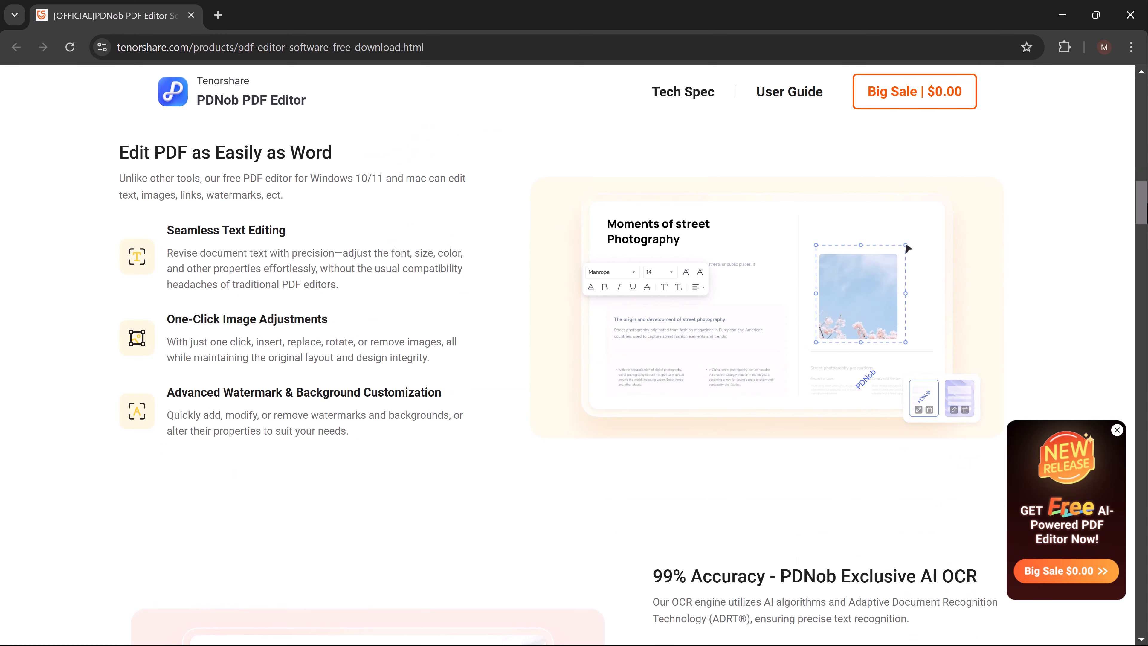
{"action": "scroll", "coordinate": [574, 352], "scroll_direction": "down", "scroll_amount": 8}
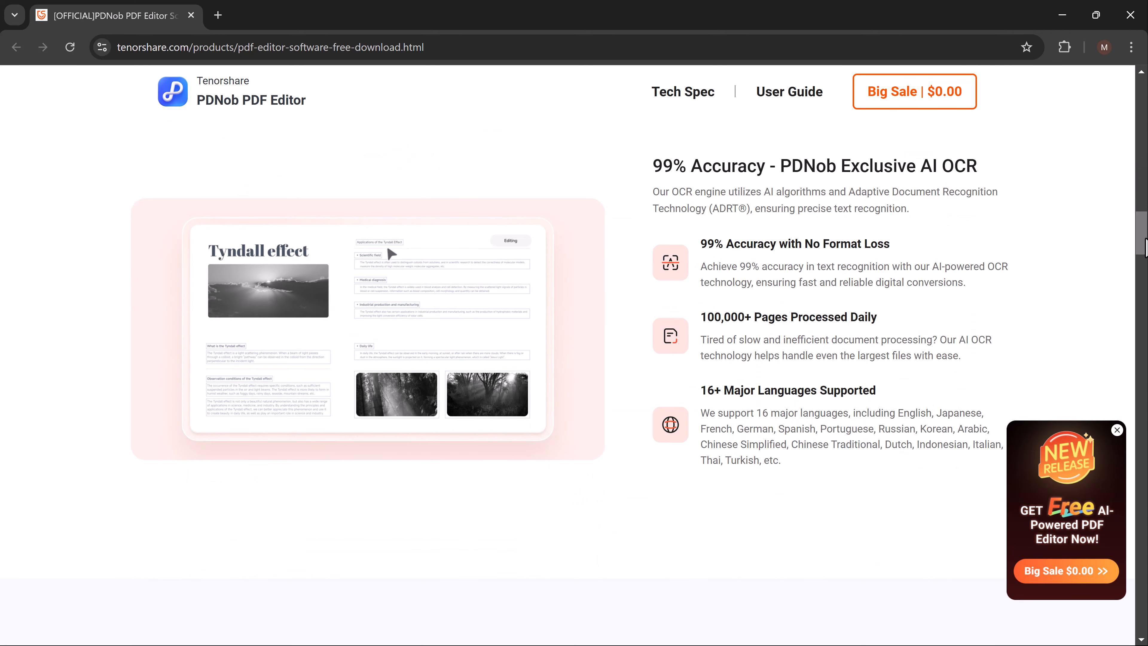
{"action": "scroll", "coordinate": [574, 353], "scroll_direction": "down", "scroll_amount": 8}
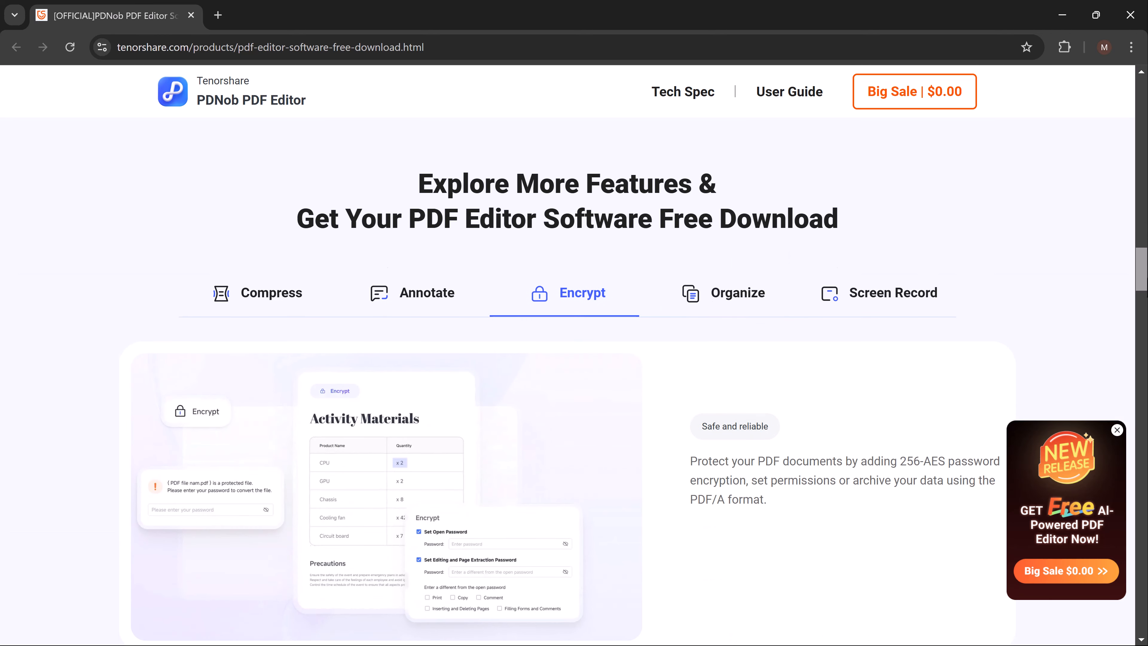
{"action": "scroll", "coordinate": [574, 352], "scroll_direction": "down", "scroll_amount": 1}
{"action": "left_click", "coordinate": [737, 248]}
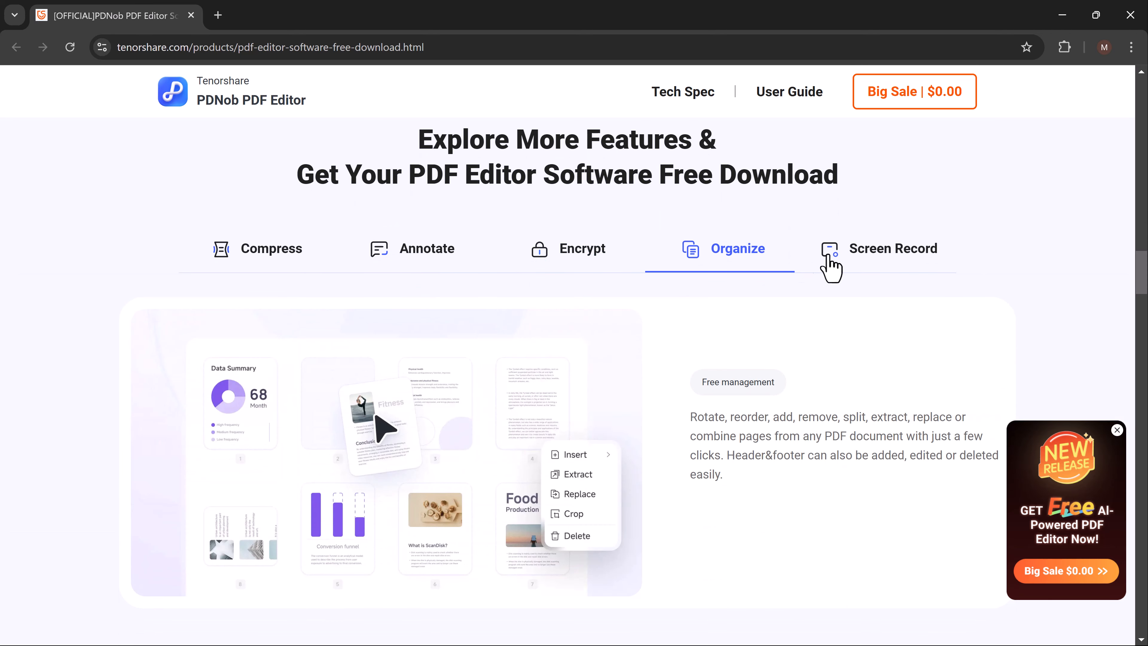
{"action": "left_click", "coordinate": [871, 264]}
{"action": "left_click", "coordinate": [277, 251]}
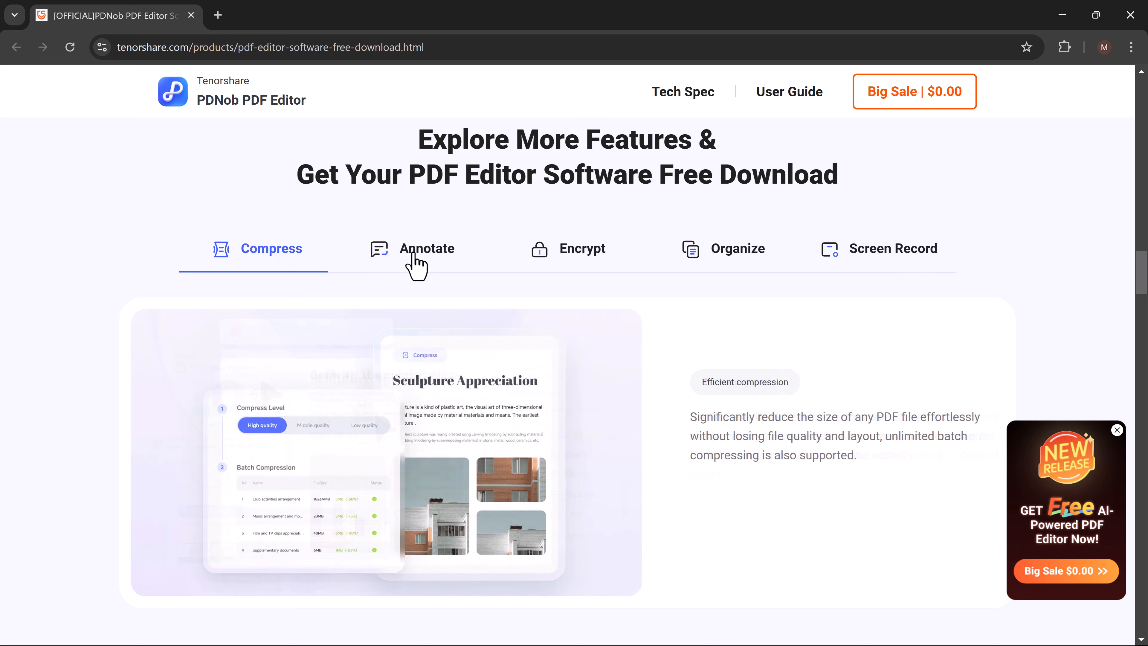
{"action": "left_click", "coordinate": [414, 258]}
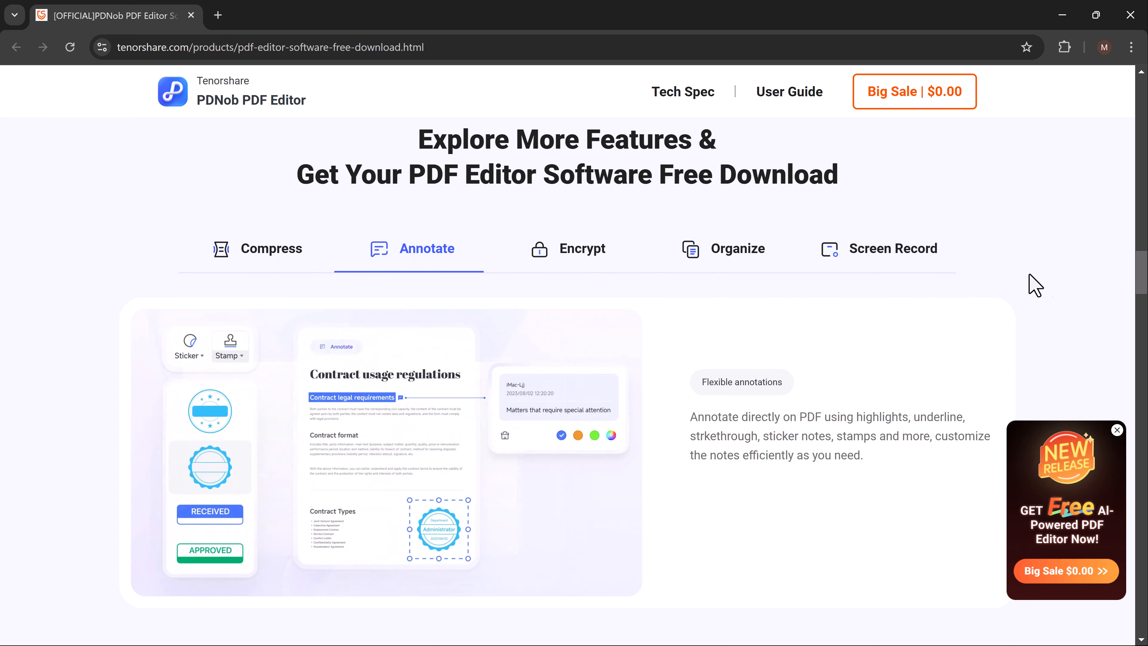
{"action": "left_click_drag", "start_coordinate": [1140, 250], "coordinate": [1146, 416]}
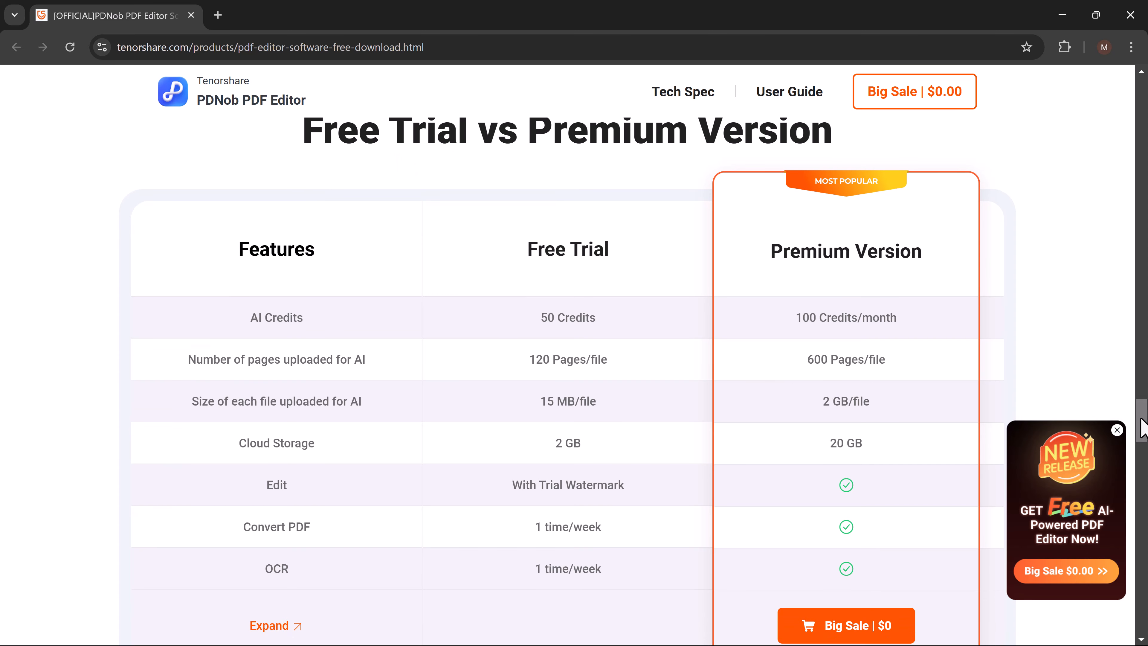
{"action": "left_click_drag", "start_coordinate": [1143, 428], "coordinate": [1144, 595]}
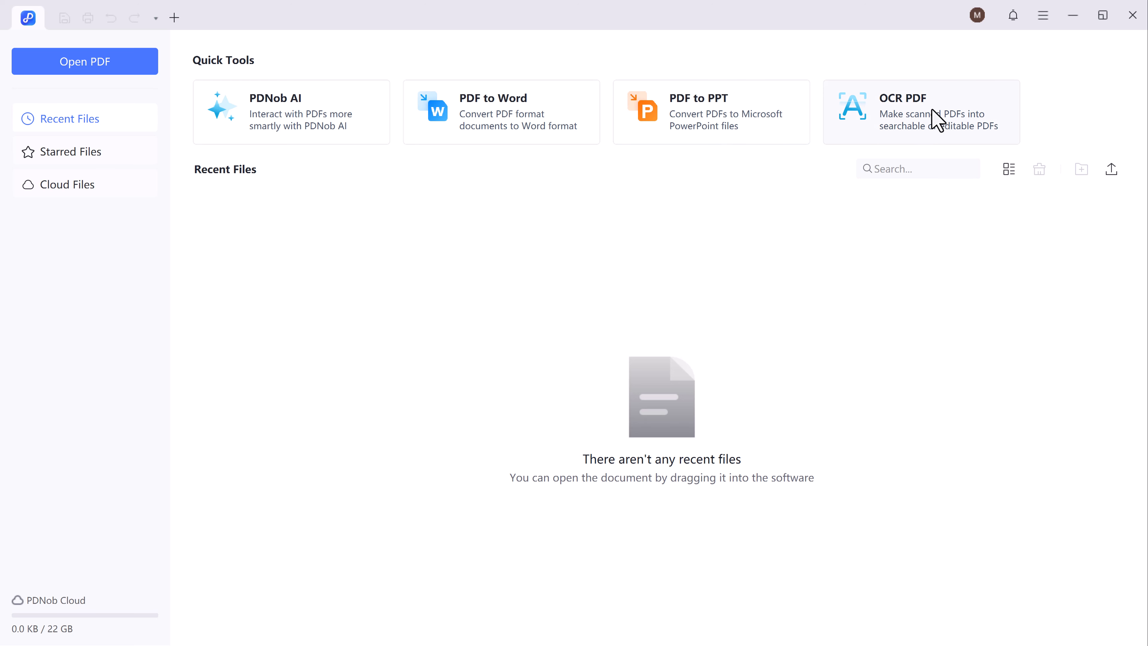
Step: Open PDF.pdf from the Desktop folder
{"action": "left_click", "coordinate": [105, 70]}
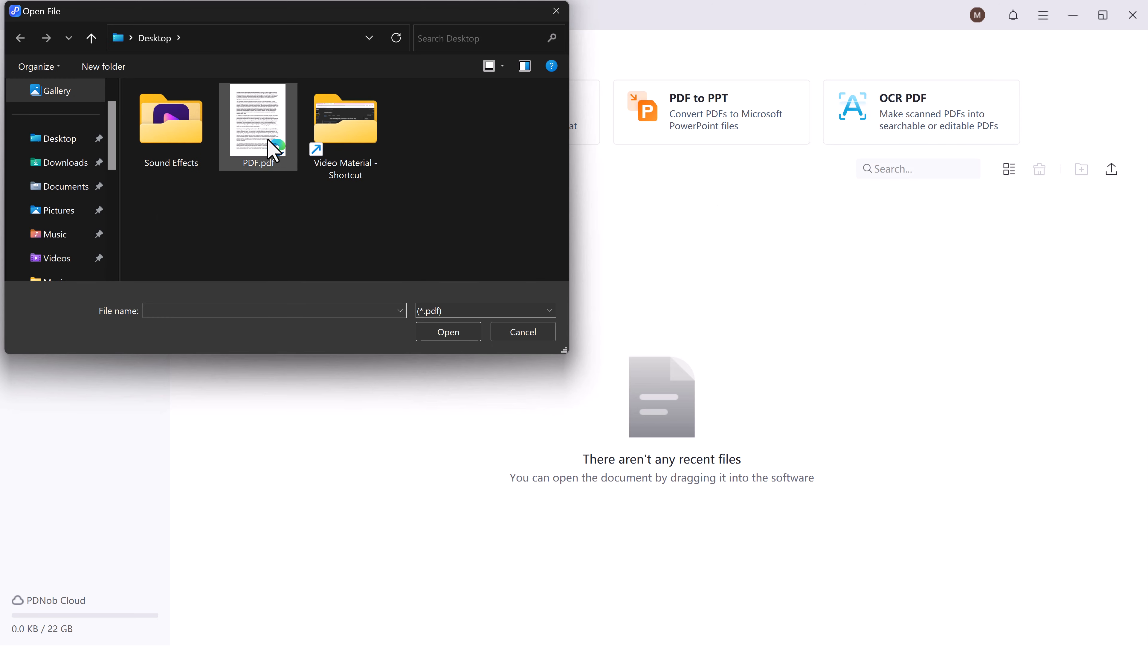
{"action": "left_click", "coordinate": [272, 148]}
{"action": "double_click", "coordinate": [273, 148]}
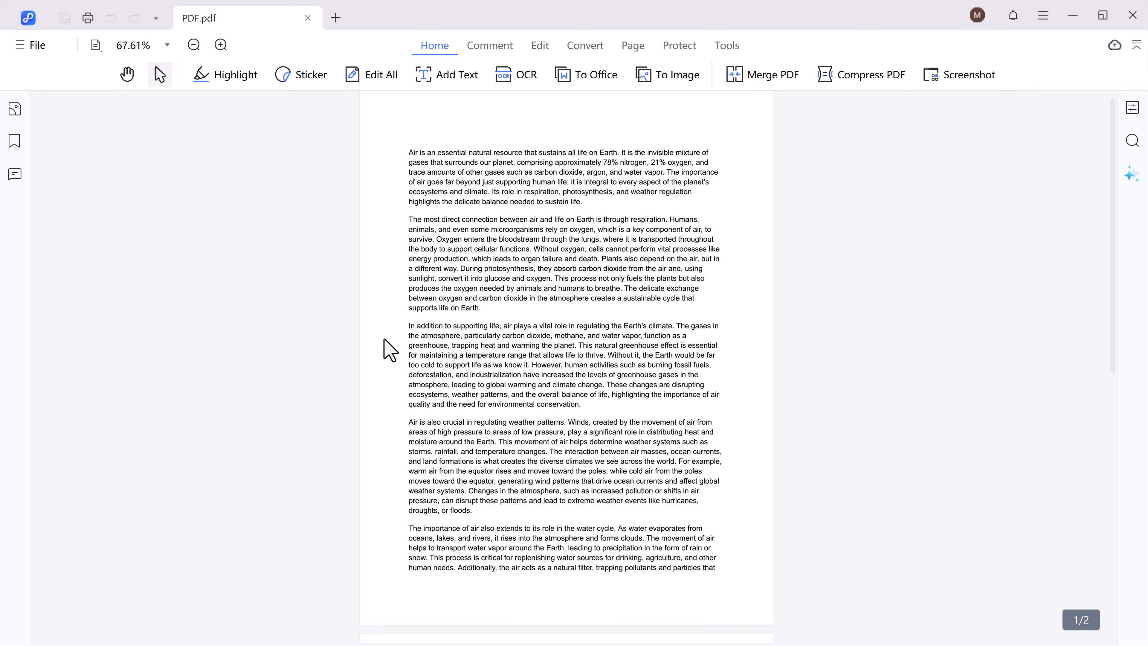
Step: Upload Air Importance.pdf to the PDNob AI assistant and start generating a summary of the document
{"action": "scroll", "coordinate": [586, 288], "scroll_direction": "down", "scroll_amount": 10}
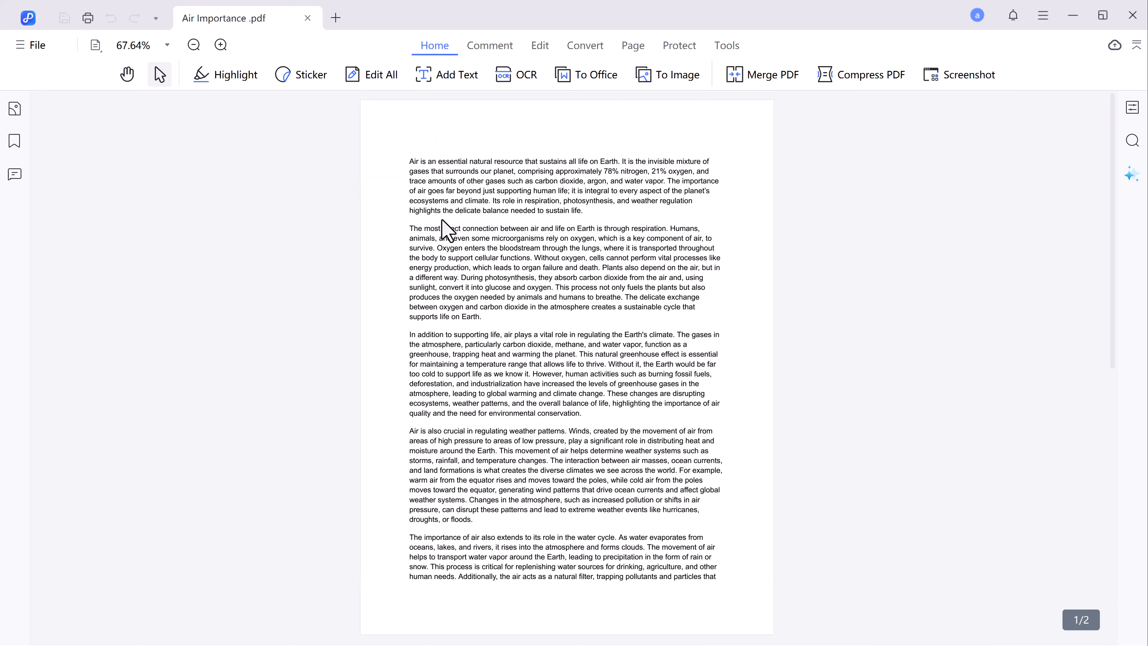
{"action": "left_click", "coordinate": [1131, 174]}
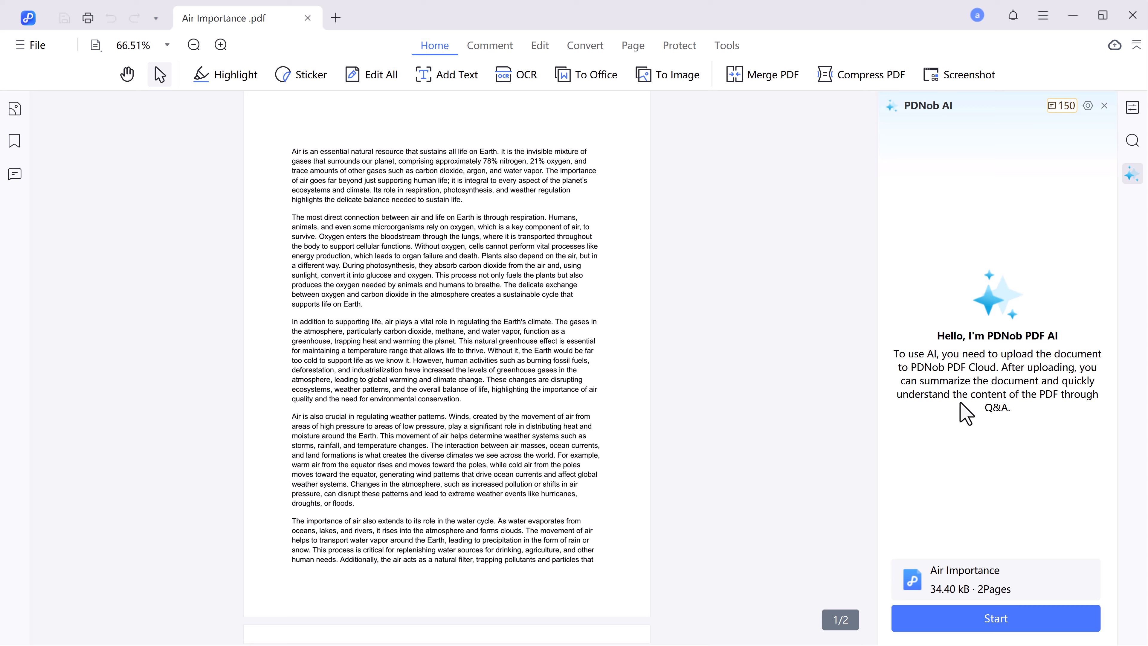
{"action": "left_click", "coordinate": [975, 611]}
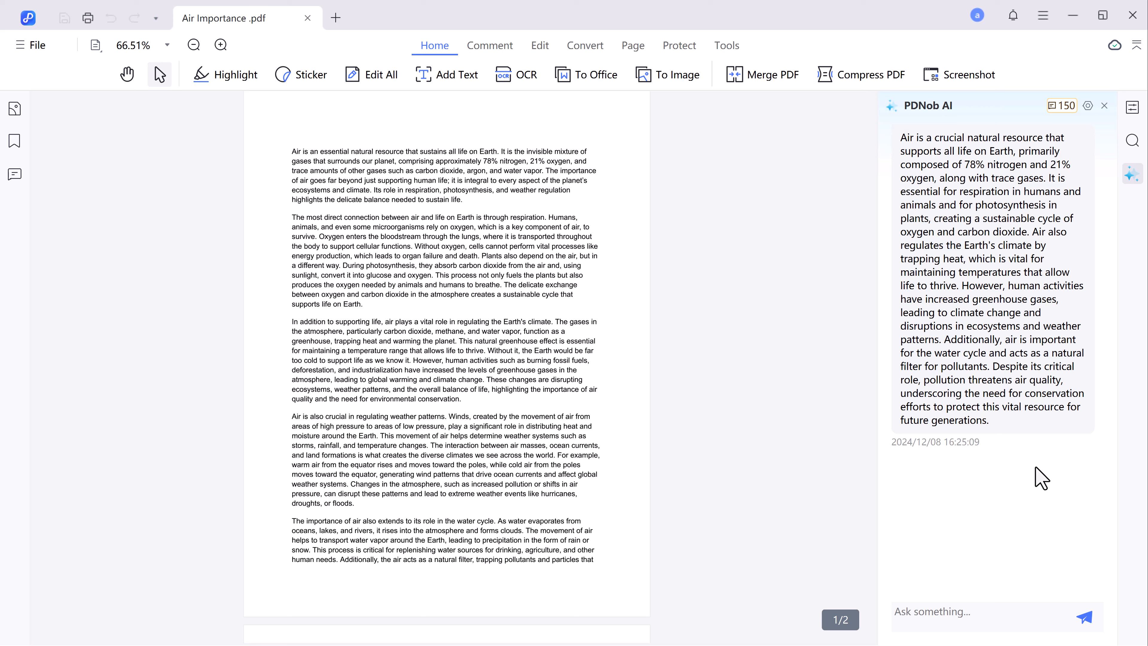
Step: Ask the AI assistant about "Importance of Air in the water cycle"
{"action": "left_click", "coordinate": [1008, 612]}
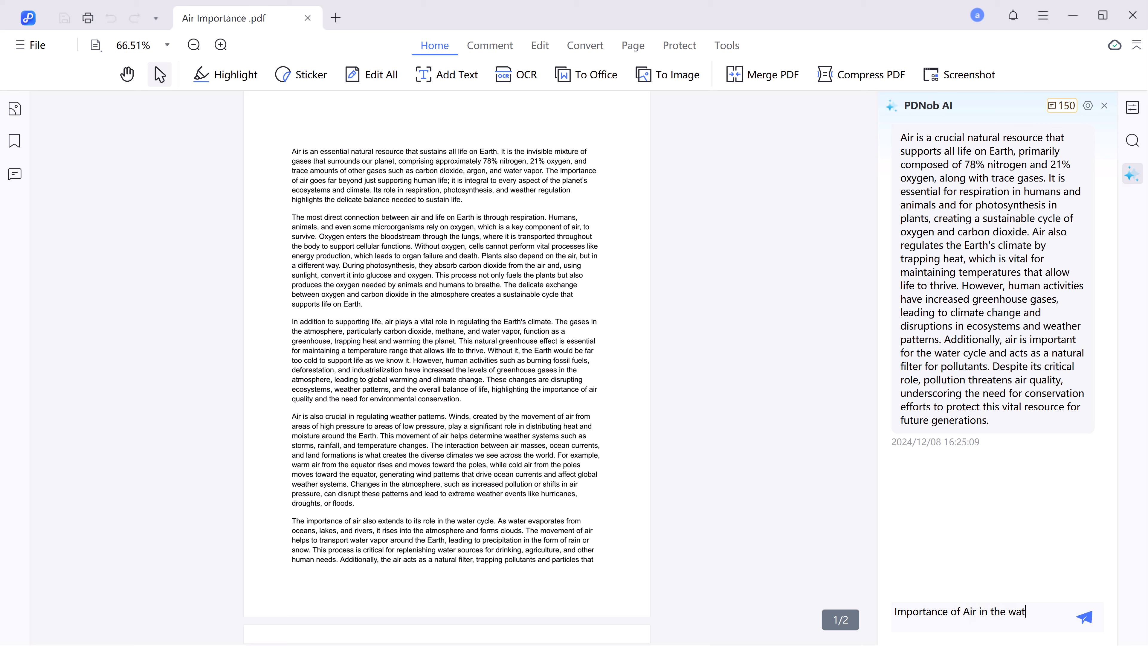
{"action": "type", "text": "Importance of Air in the water cycle"}
{"action": "key", "text": "Return"}
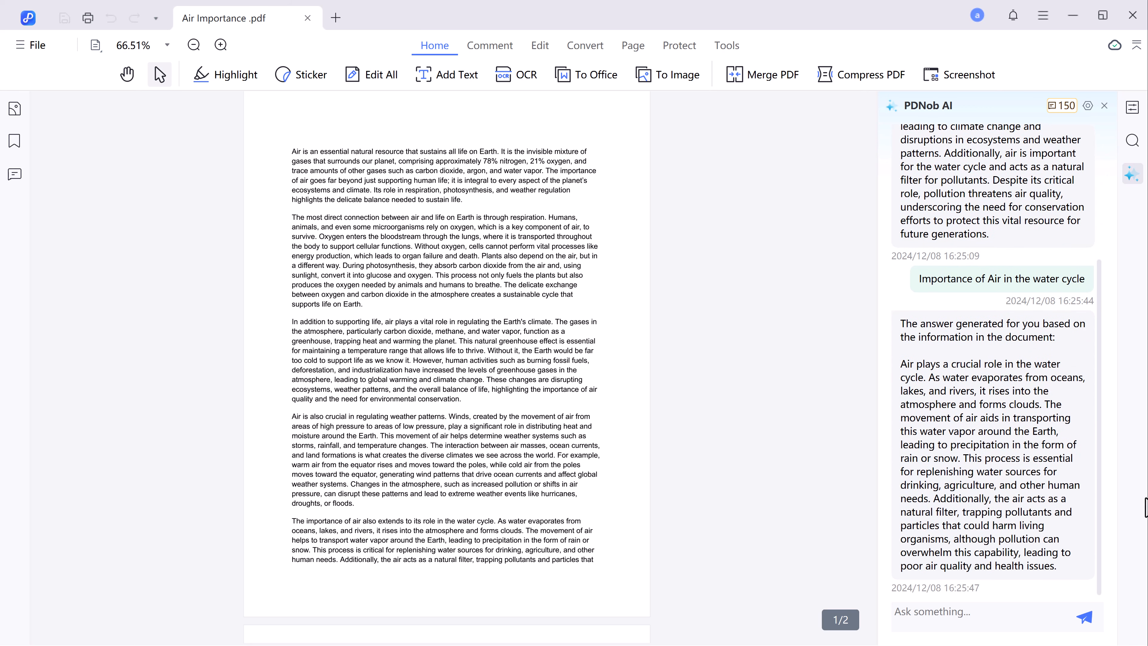
Step: Look over the document text and send the AI assistant the request "Write key points"
{"action": "scroll", "coordinate": [694, 411], "scroll_direction": "down", "scroll_amount": 5}
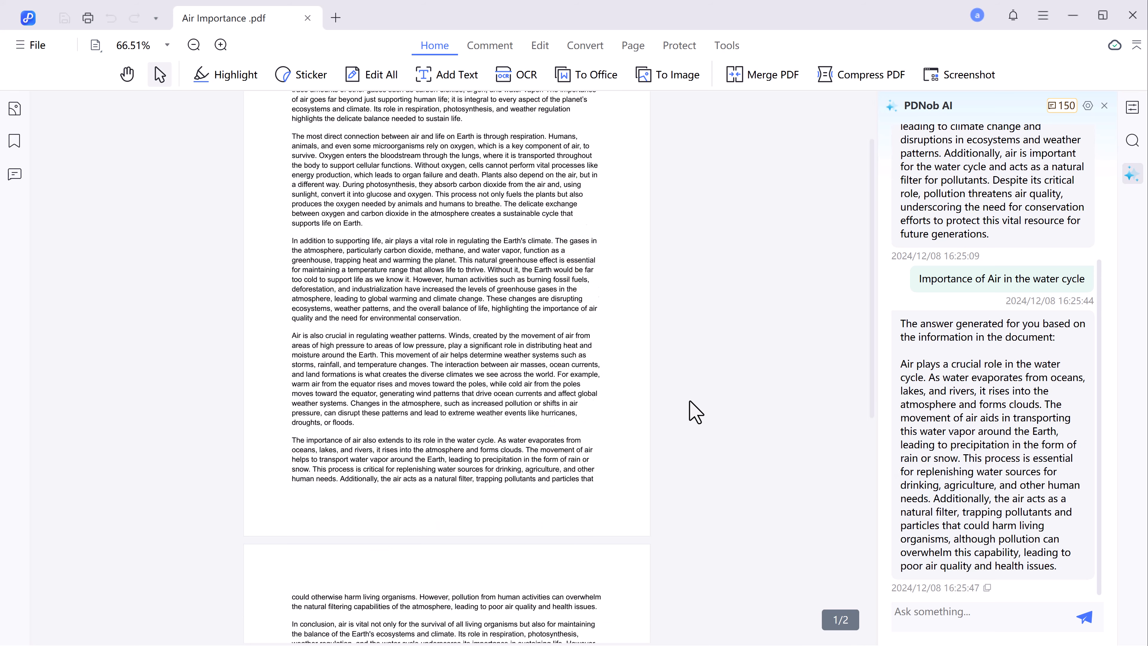
{"action": "scroll", "coordinate": [789, 414], "scroll_direction": "up", "scroll_amount": 5}
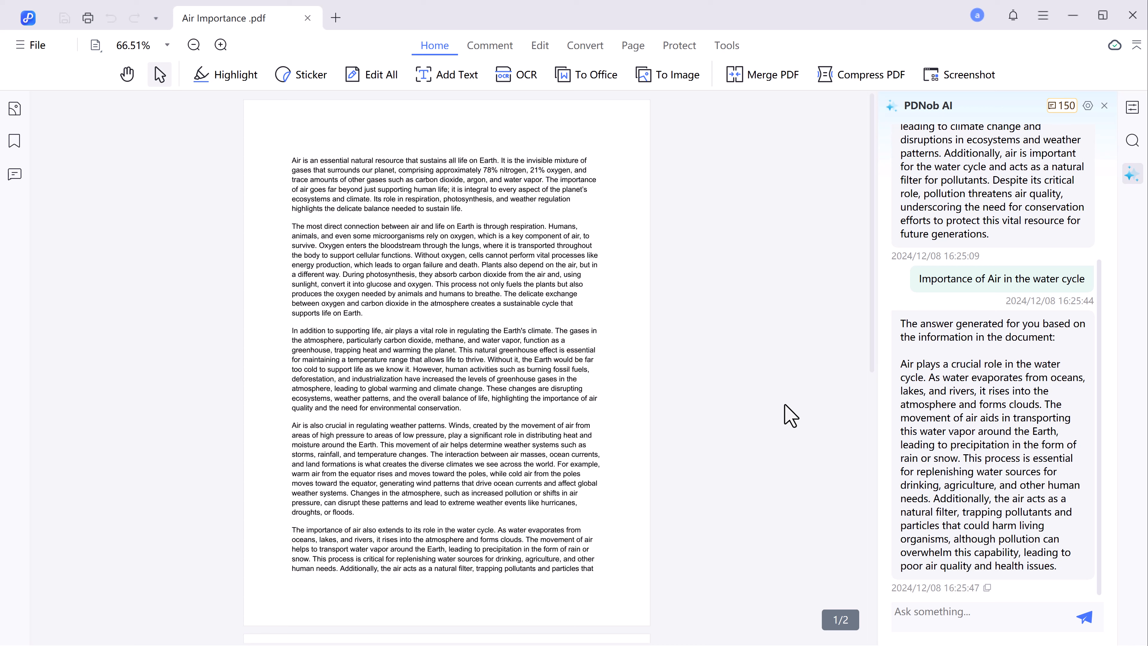
{"action": "left_click", "coordinate": [986, 620]}
{"action": "type", "text": "Write key poin"}
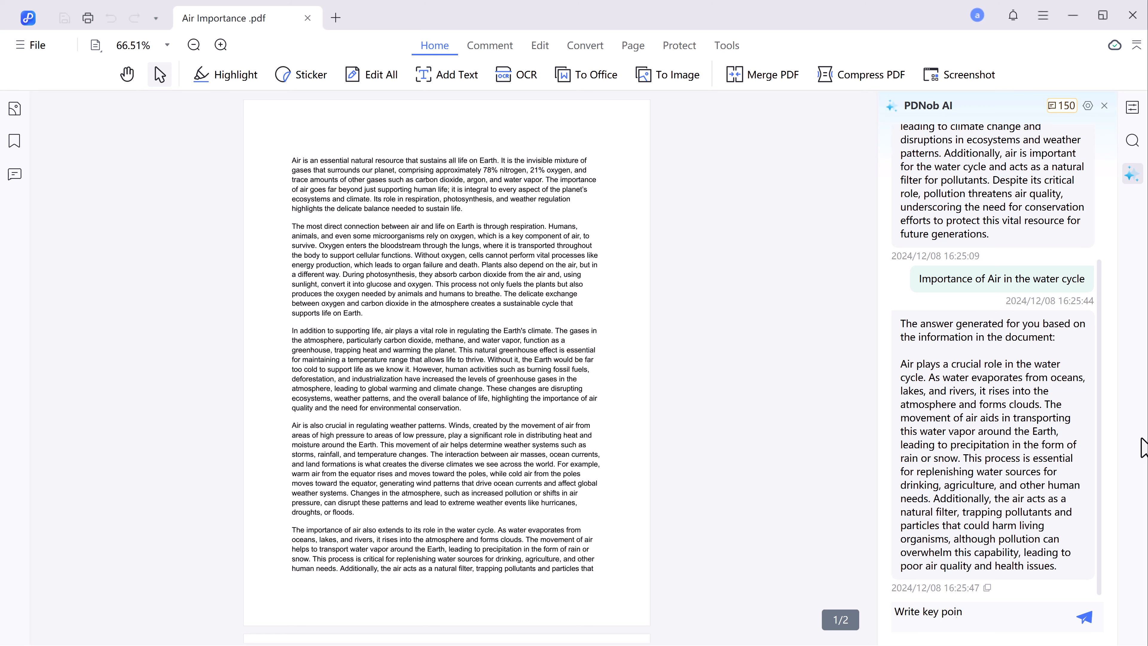
{"action": "type", "text": "ts"}
{"action": "key", "text": "Return"}
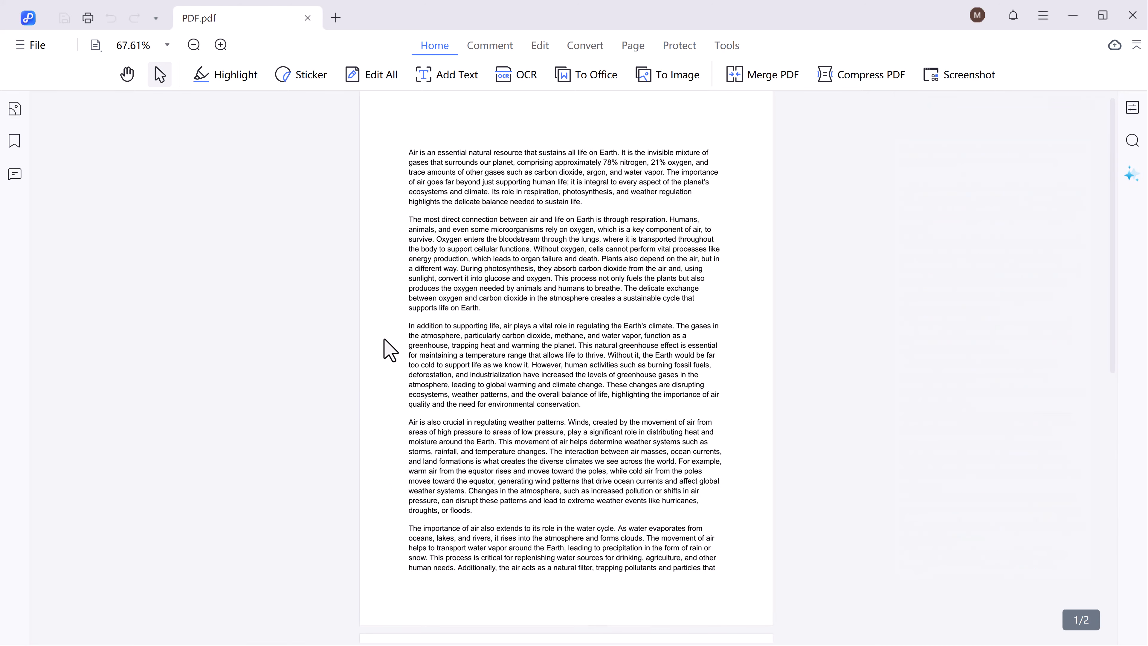
Step: In PDF.pdf, highlight the second paragraph's opening up to "microorganisms rely on oxygen" in a custom green
{"action": "scroll", "coordinate": [584, 290], "scroll_direction": "down", "scroll_amount": 10}
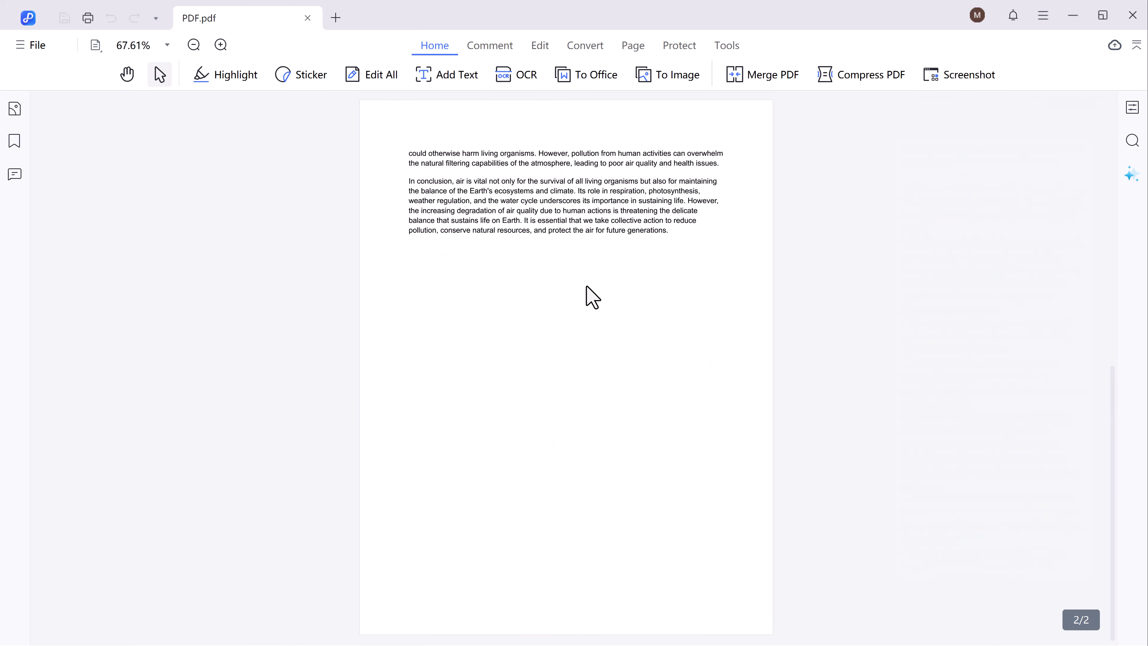
{"action": "scroll", "coordinate": [585, 290], "scroll_direction": "up", "scroll_amount": 7}
{"action": "scroll", "coordinate": [587, 294], "scroll_direction": "up", "scroll_amount": 3}
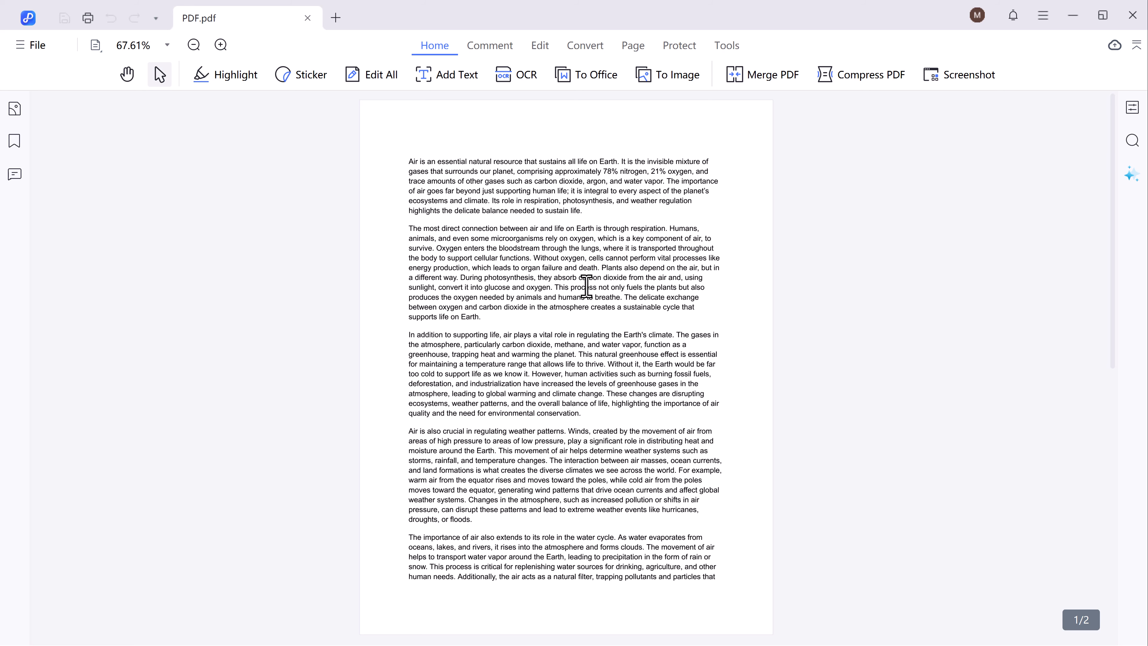
{"action": "left_click", "coordinate": [233, 76]}
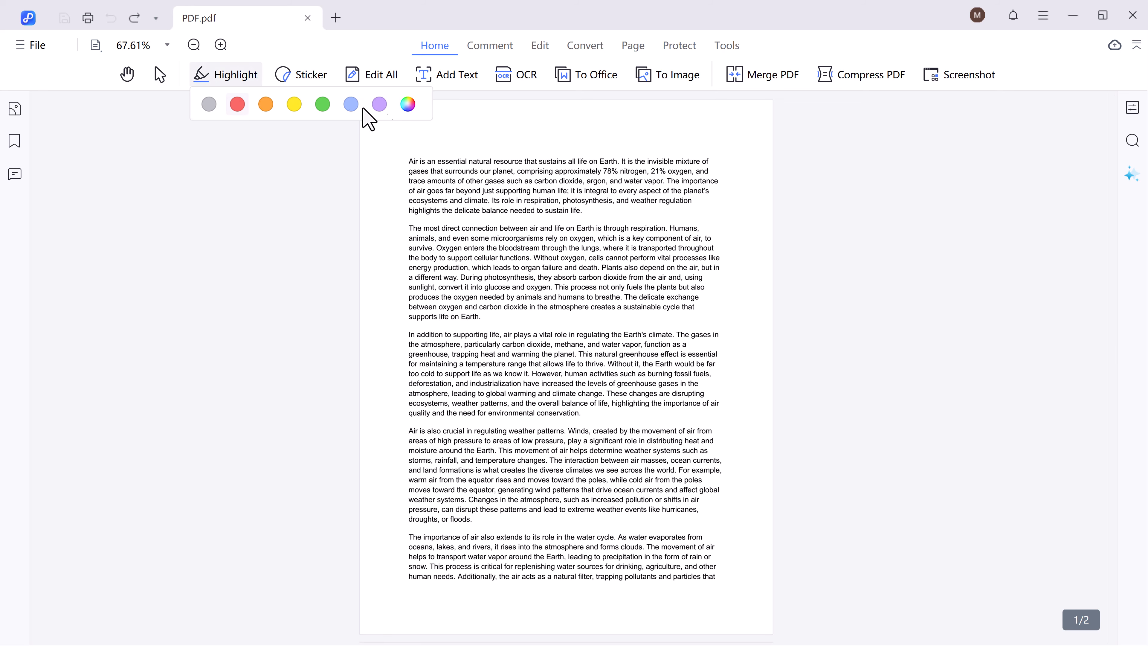
{"action": "left_click", "coordinate": [408, 108]}
{"action": "left_click", "coordinate": [518, 199]}
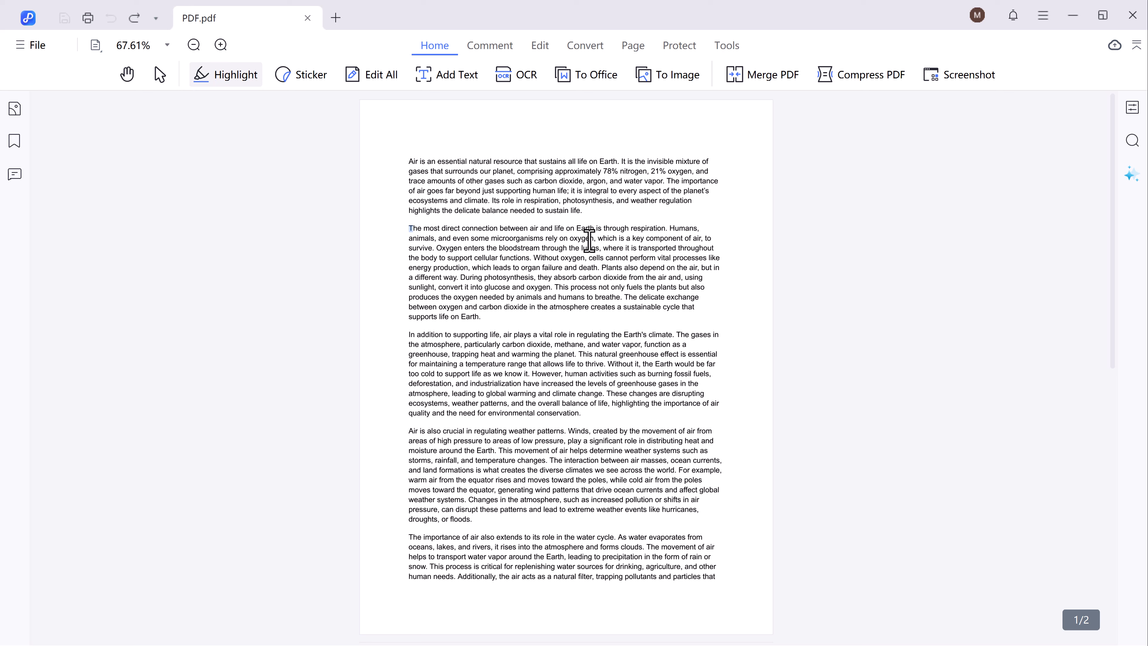
{"action": "left_click_drag", "start_coordinate": [589, 240], "coordinate": [595, 238]}
Step: Highlight the first paragraph's opening text up to "argon, and water vapor" in yellow
{"action": "left_click", "coordinate": [201, 74]}
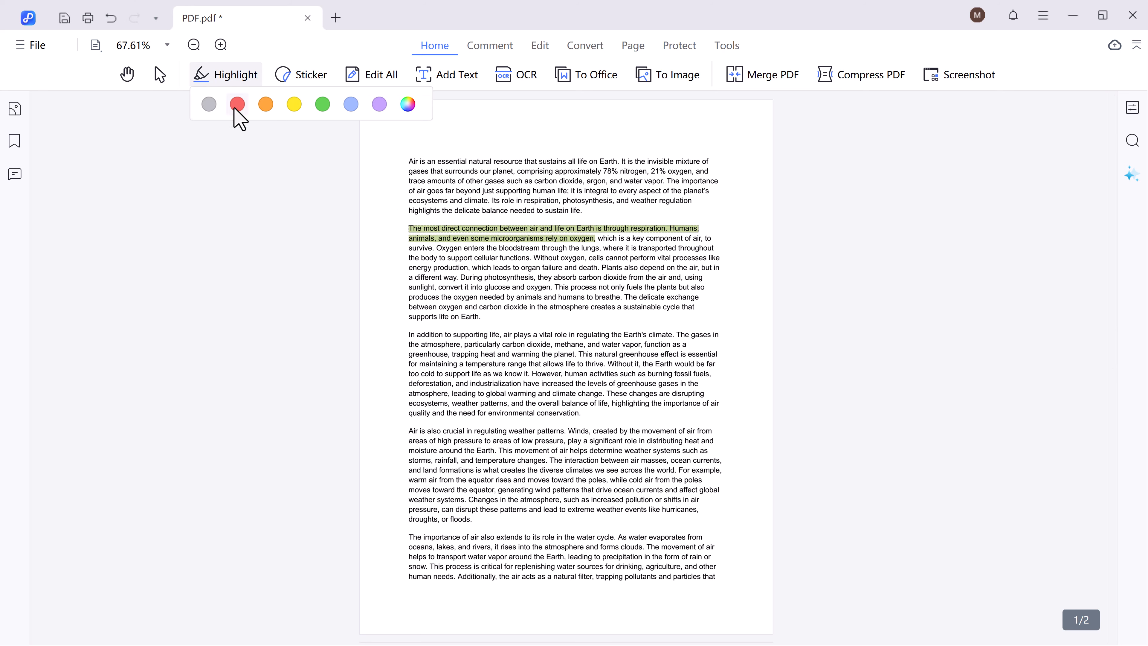
{"action": "left_click", "coordinate": [294, 105]}
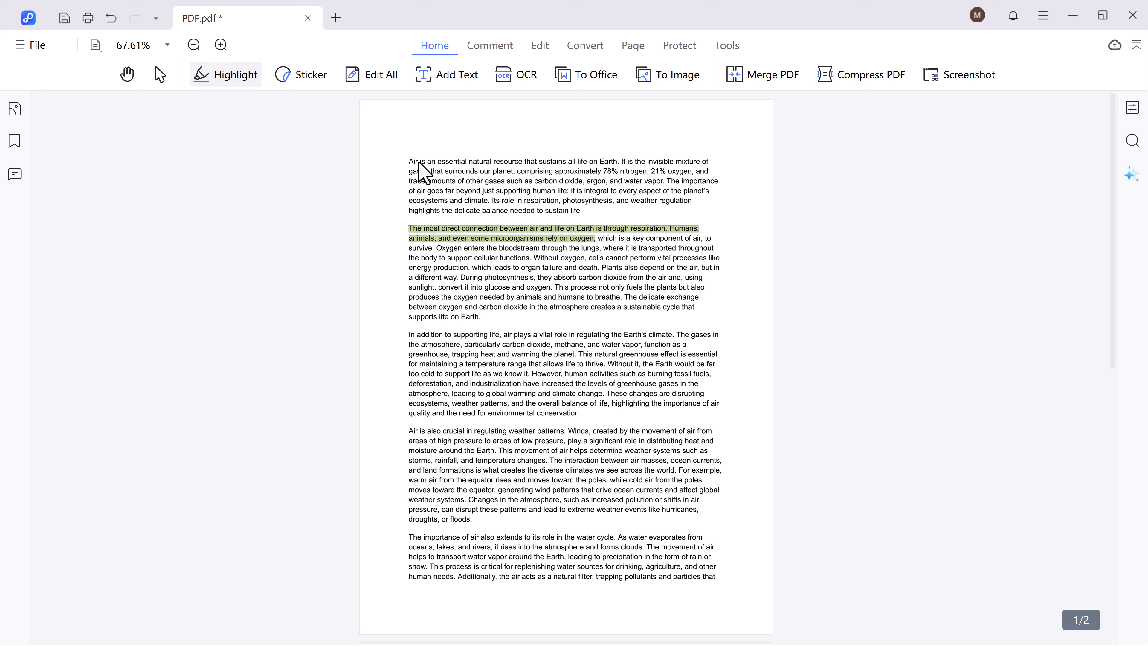
{"action": "left_click_drag", "start_coordinate": [609, 171], "coordinate": [665, 182]}
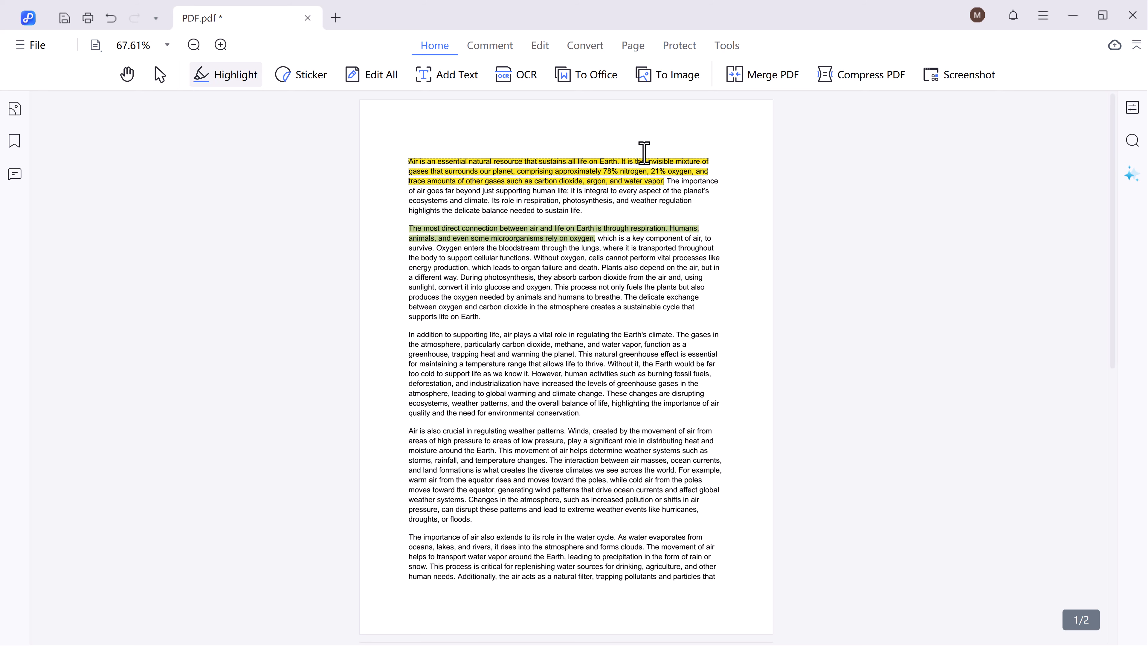
Step: Strike through the third paragraph's opening two lines up to "function as a" and underline that paragraph's closing sentence
{"action": "left_click", "coordinate": [491, 46]}
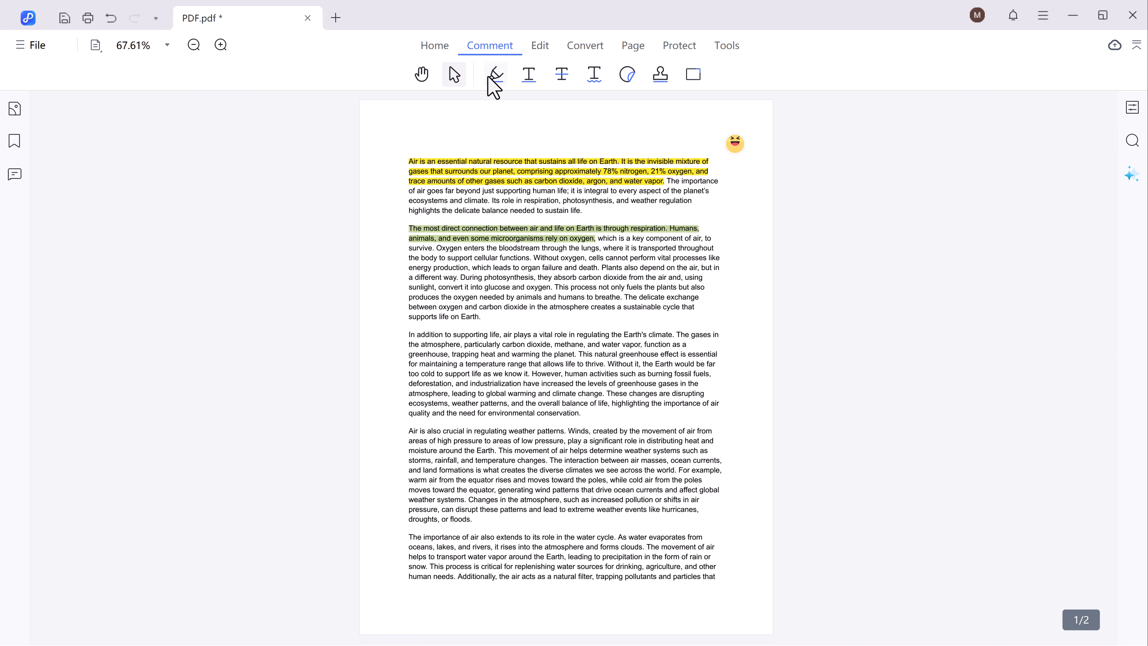
{"action": "left_click", "coordinate": [562, 74]}
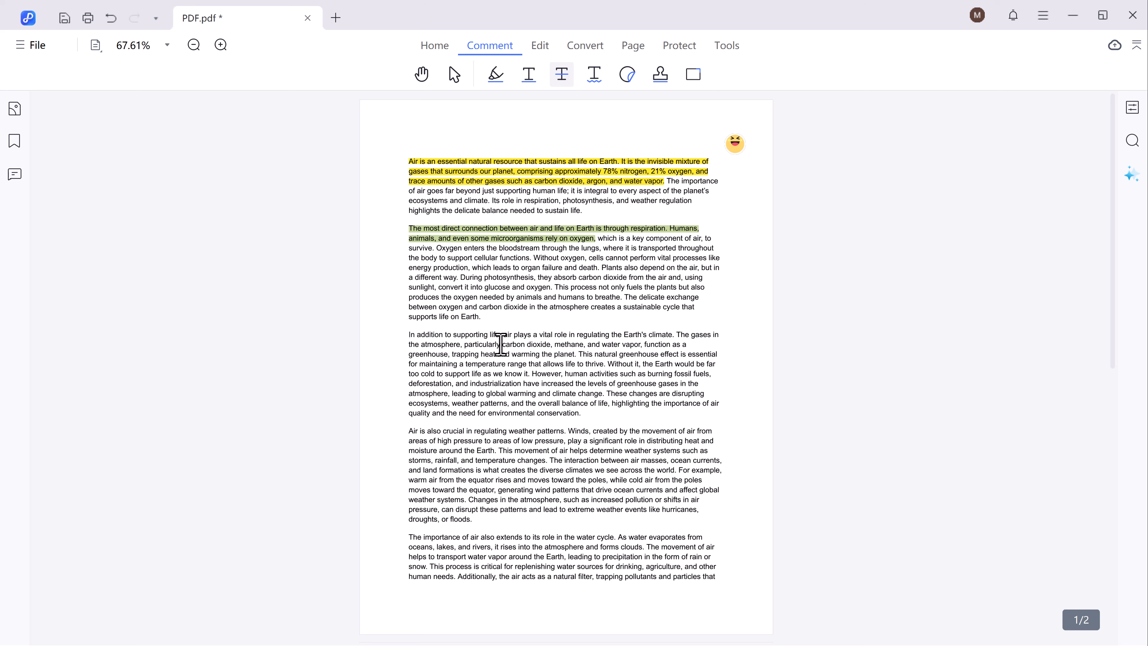
{"action": "left_click_drag", "start_coordinate": [409, 335], "coordinate": [686, 344]}
{"action": "left_click", "coordinate": [529, 74]}
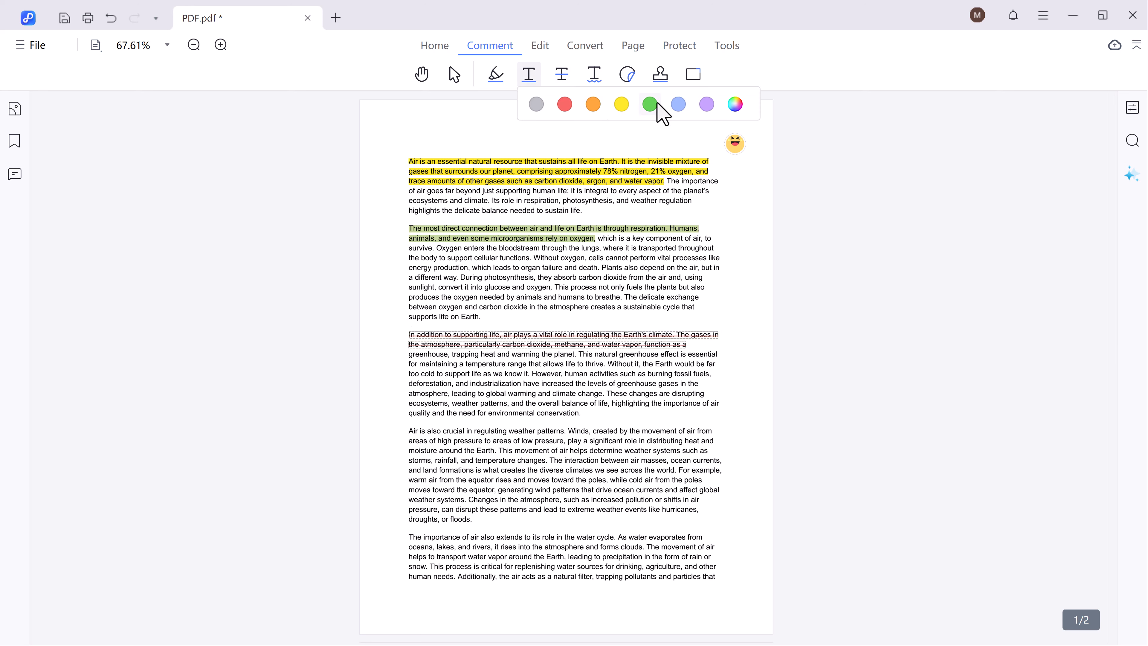
{"action": "left_click_drag", "start_coordinate": [408, 403], "coordinate": [587, 415]}
Step: Place a green FINAL stamp on page 2 below the concluding paragraph and enlarge it slightly
{"action": "left_click", "coordinate": [625, 74]}
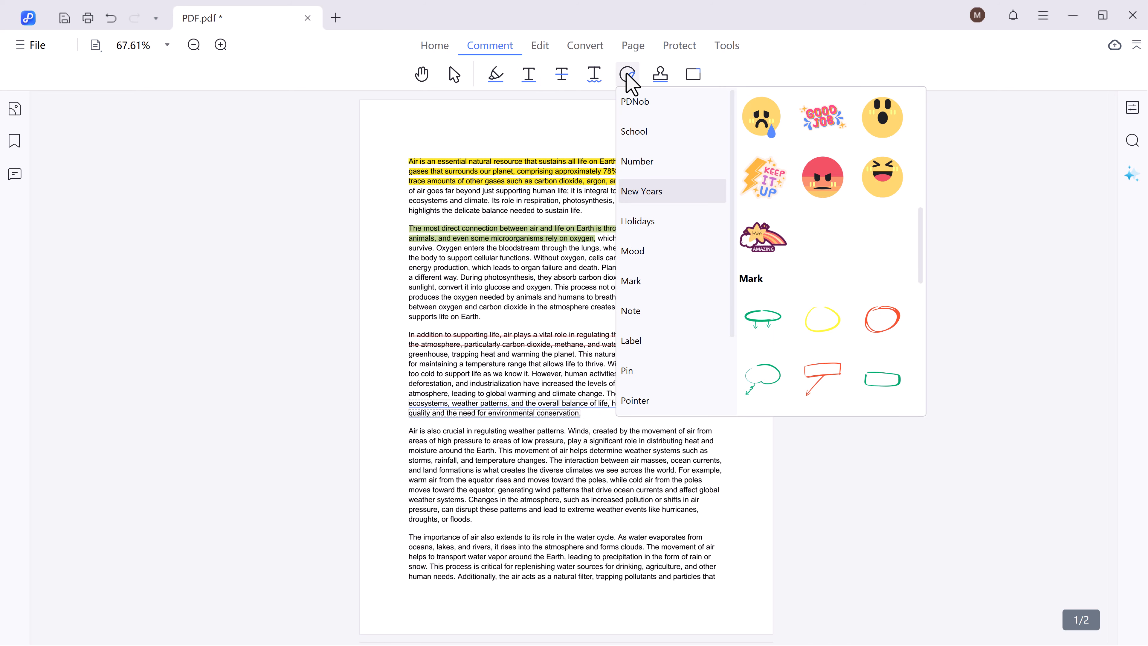
{"action": "left_click", "coordinate": [657, 75]}
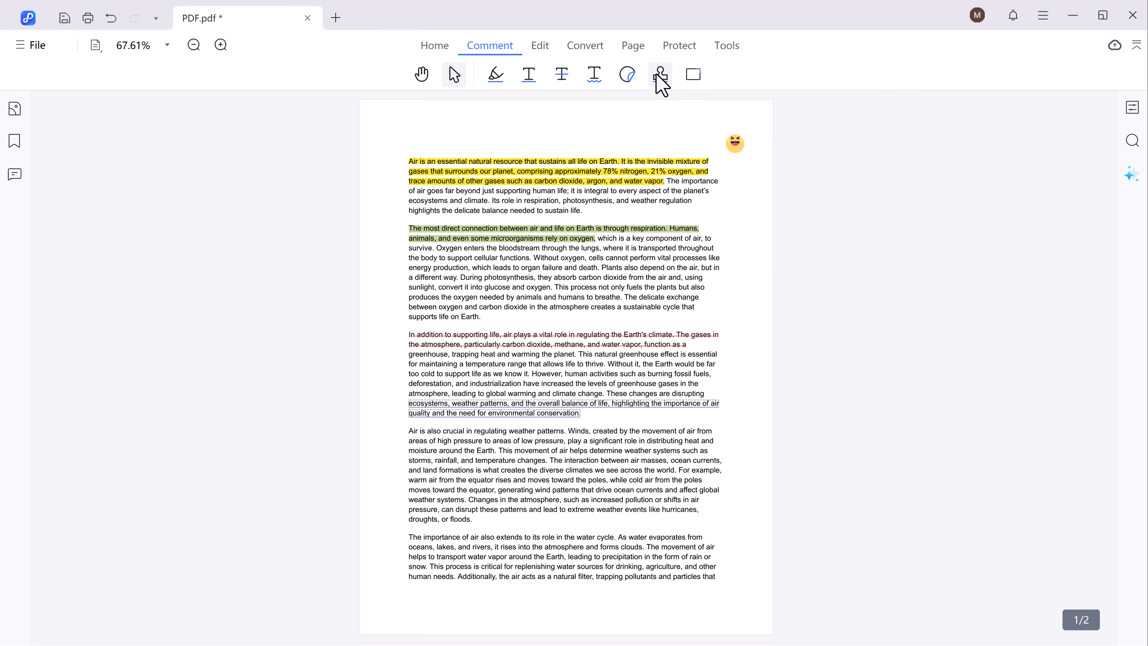
{"action": "left_click", "coordinate": [656, 76]}
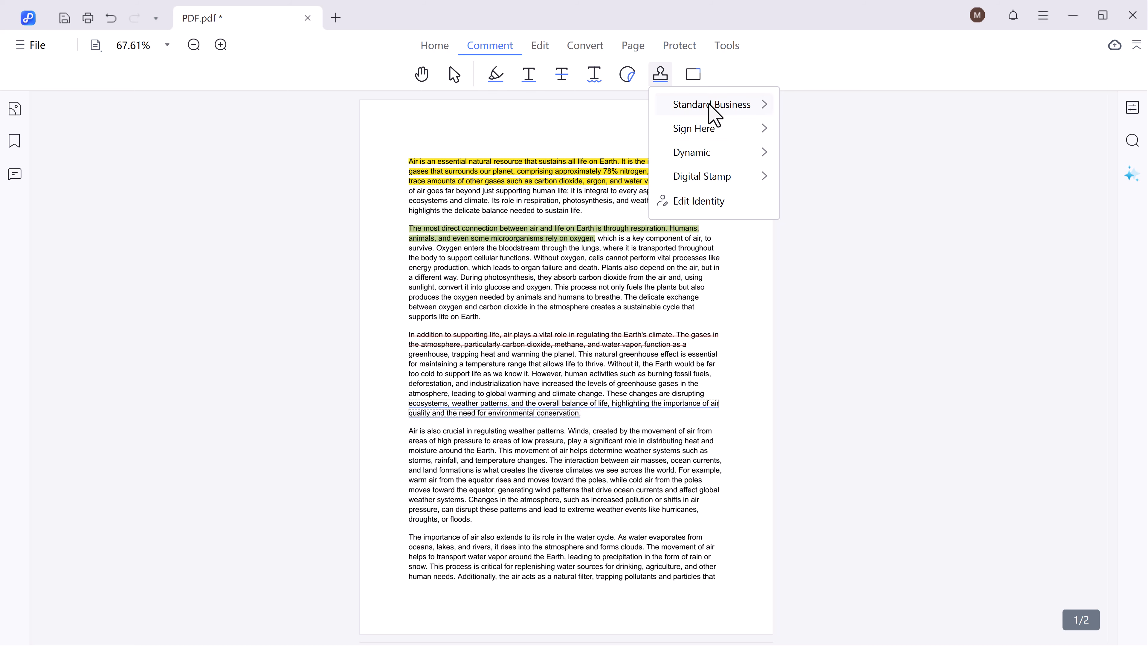
{"action": "mouse_move", "coordinate": [715, 116]}
{"action": "left_click", "coordinate": [859, 214]}
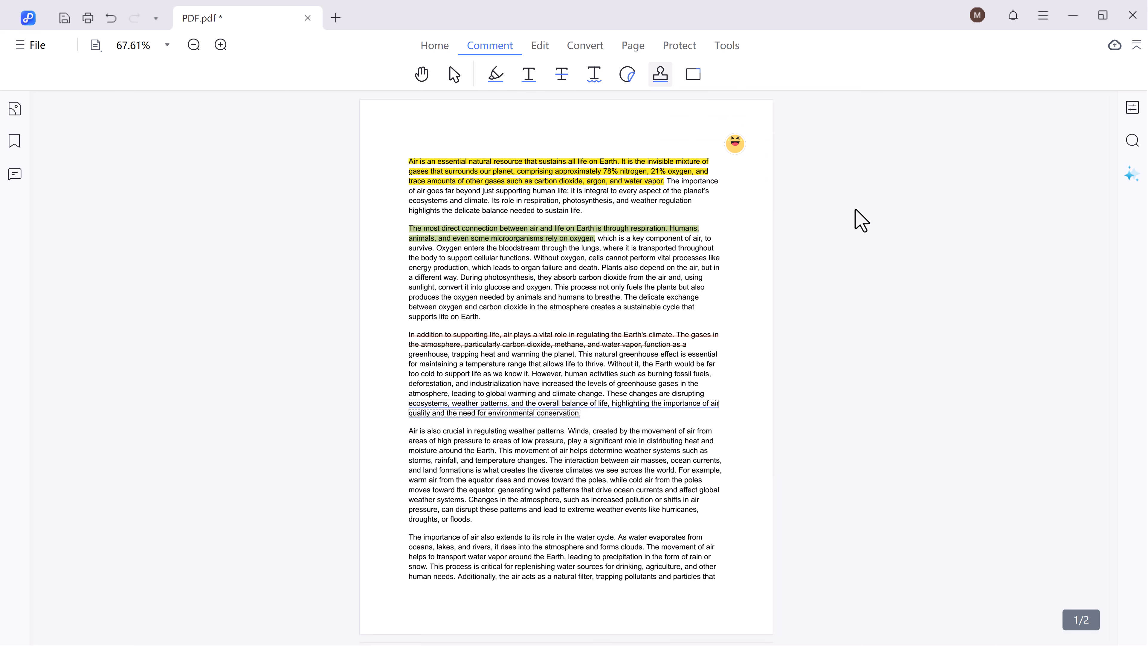
{"action": "scroll", "coordinate": [687, 316], "scroll_direction": "down", "scroll_amount": 5}
{"action": "left_click", "coordinate": [660, 289]}
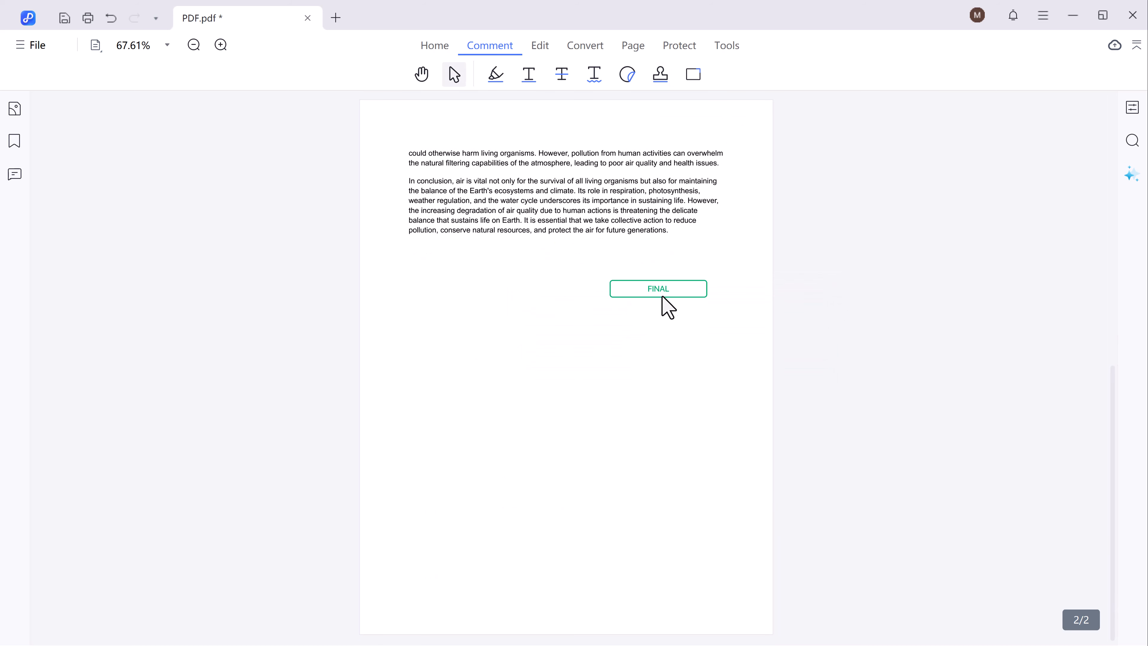
{"action": "left_click", "coordinate": [690, 286]}
{"action": "mouse_move", "coordinate": [708, 296]}
{"action": "left_mouse_down"}
{"action": "mouse_move", "coordinate": [751, 315]}
{"action": "mouse_move", "coordinate": [725, 302]}
{"action": "left_mouse_up"}
{"action": "scroll", "coordinate": [683, 308], "scroll_direction": "up", "scroll_amount": 10}
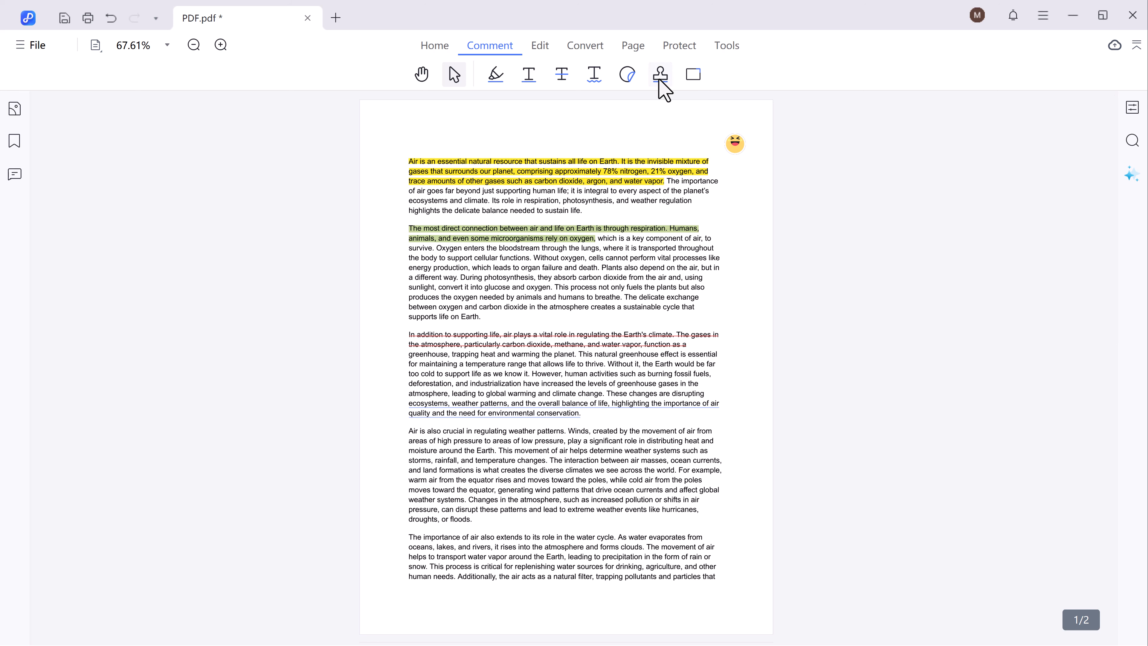
{"action": "left_click", "coordinate": [693, 75]}
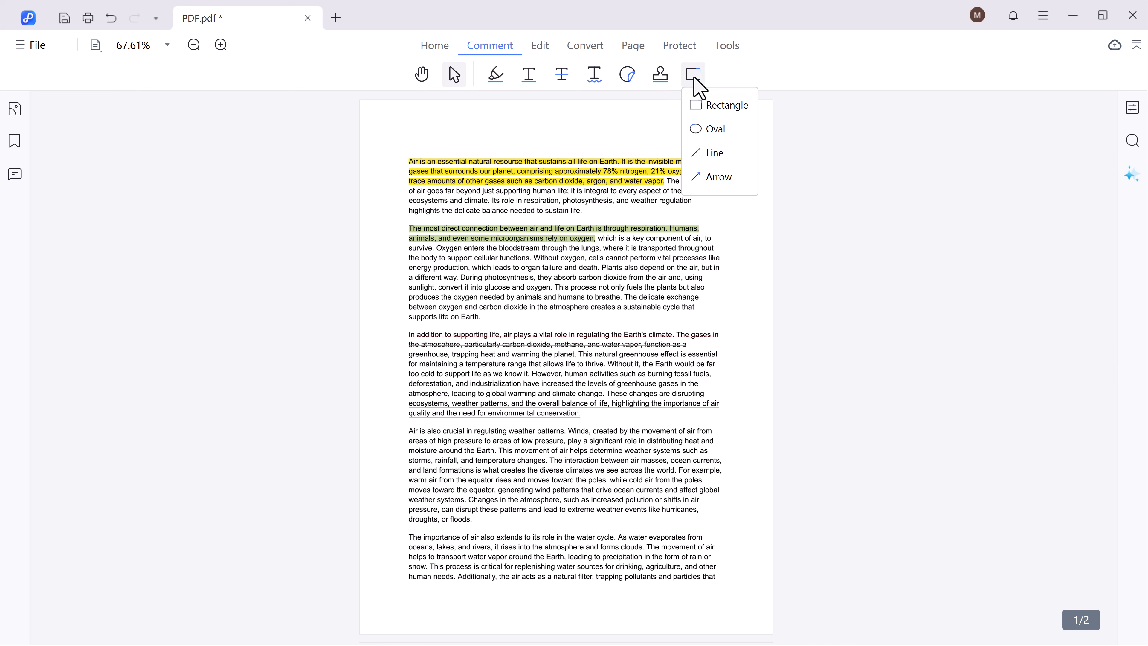
Step: Edit the first paragraph's text, replacing the nitrogen percentage with "73%" and the oxygen percentage with "%12"
{"action": "left_click", "coordinate": [551, 51]}
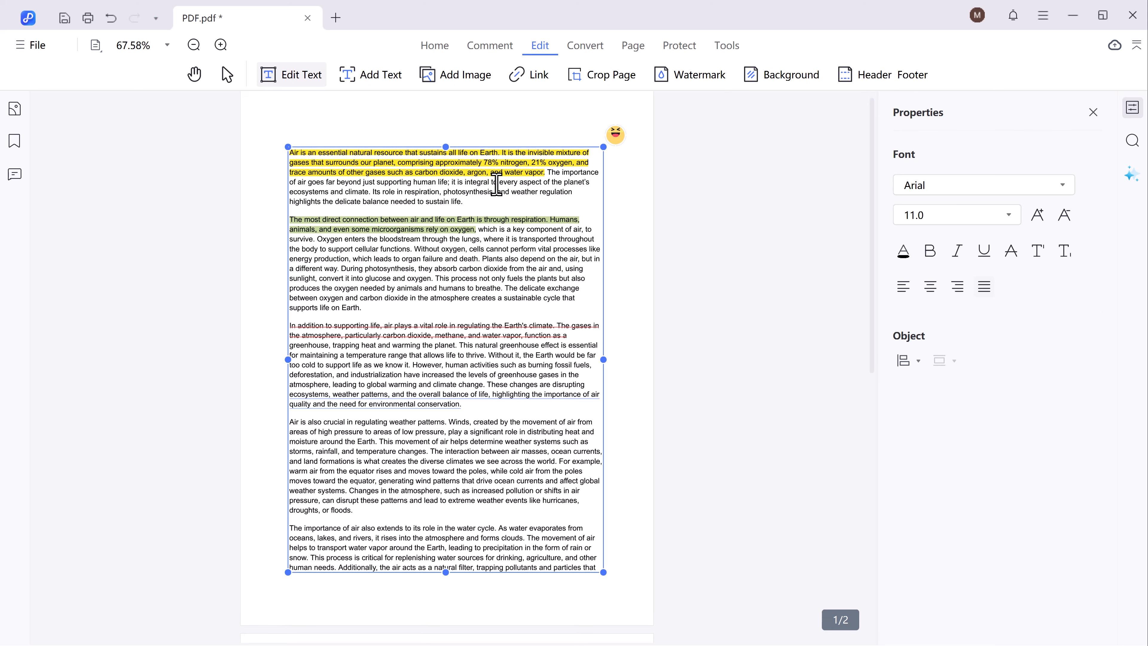
{"action": "key", "text": "BackSpace"}
{"action": "key", "text": "BackSpace"}
{"action": "key", "text": "BackSpace"}
{"action": "key", "text": "BackSpace"}
{"action": "key", "text": "BackSpace"}
{"action": "key", "text": "BackSpace"}
{"action": "type", "text": "73"}
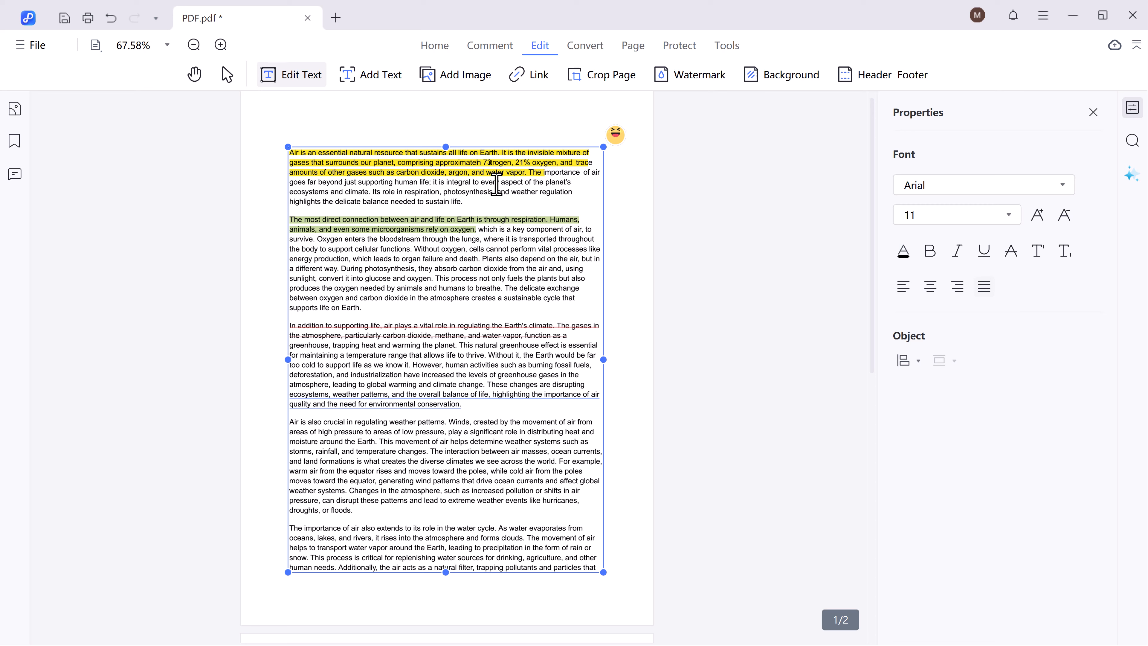
{"action": "type", "text": "%"}
{"action": "left_click_drag", "start_coordinate": [522, 163], "coordinate": [560, 163]}
{"action": "type", "text": "%12"}
Step: Format "12 oxygen" in the first paragraph as bold, italic and red, and leave the text block
{"action": "left_click", "coordinate": [928, 255]}
{"action": "left_click", "coordinate": [956, 253]}
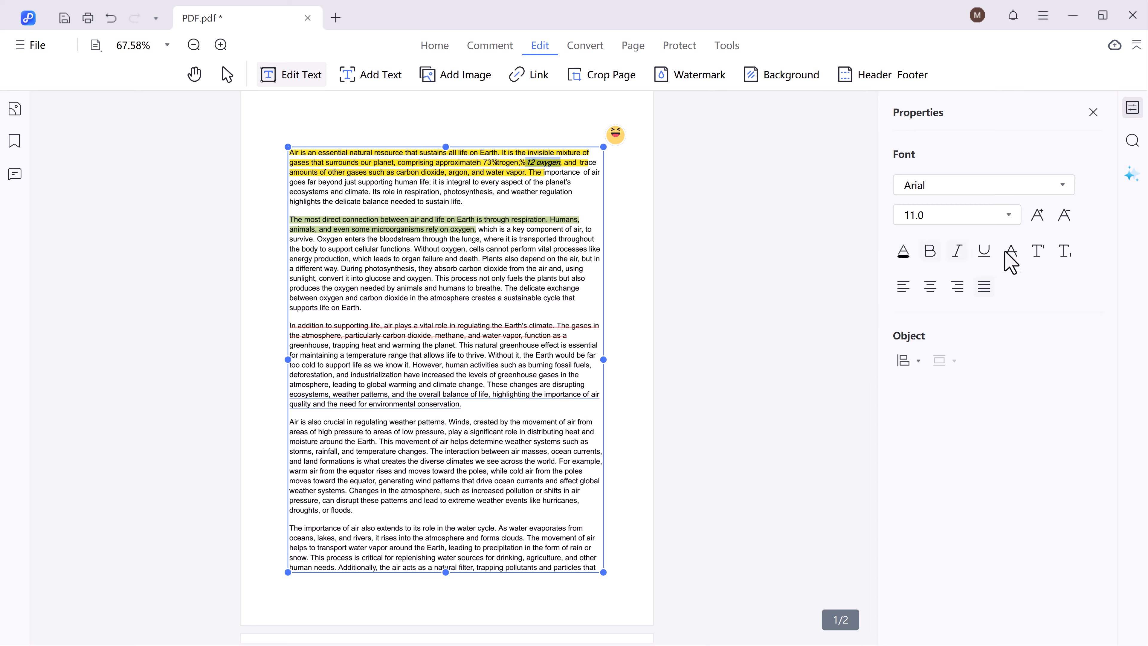
{"action": "left_click", "coordinate": [904, 252]}
{"action": "left_click", "coordinate": [1065, 382]}
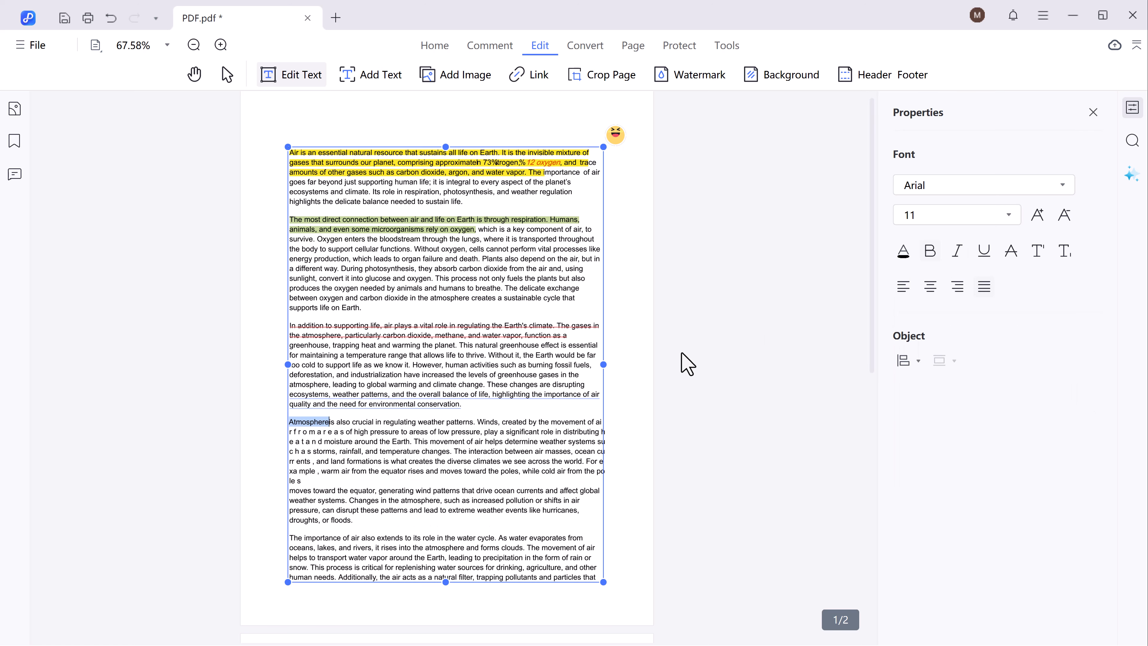
{"action": "left_click", "coordinate": [225, 442]}
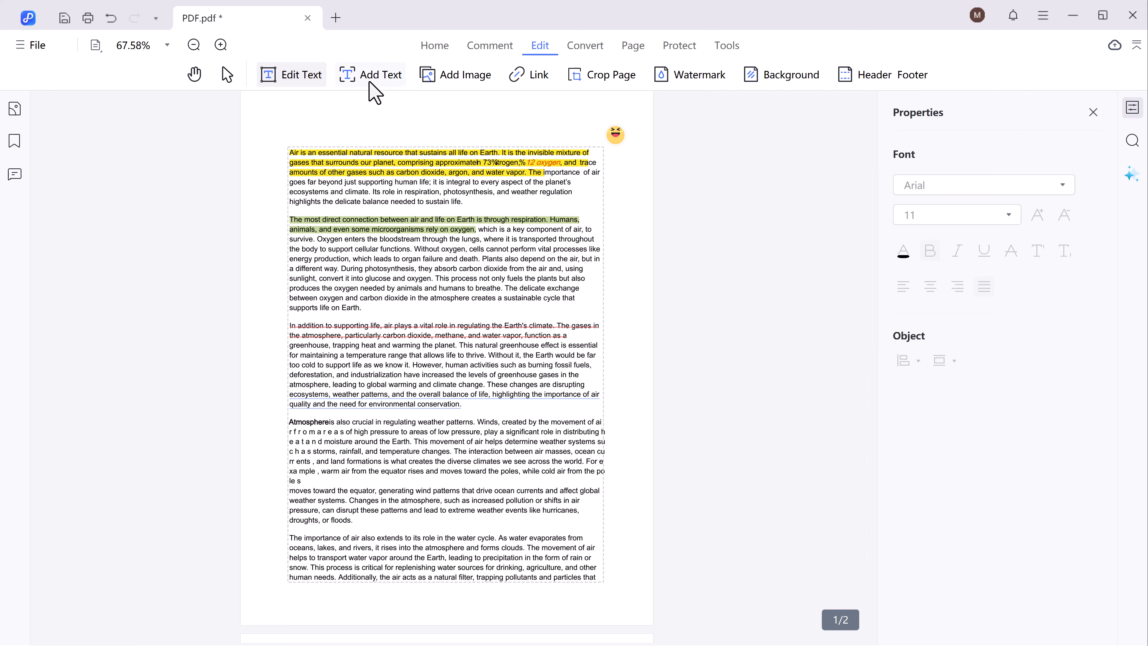
Step: Create a text watermark reading "Watermark" in the Cookie font
{"action": "left_click", "coordinate": [459, 74]}
{"action": "left_click", "coordinate": [686, 81]}
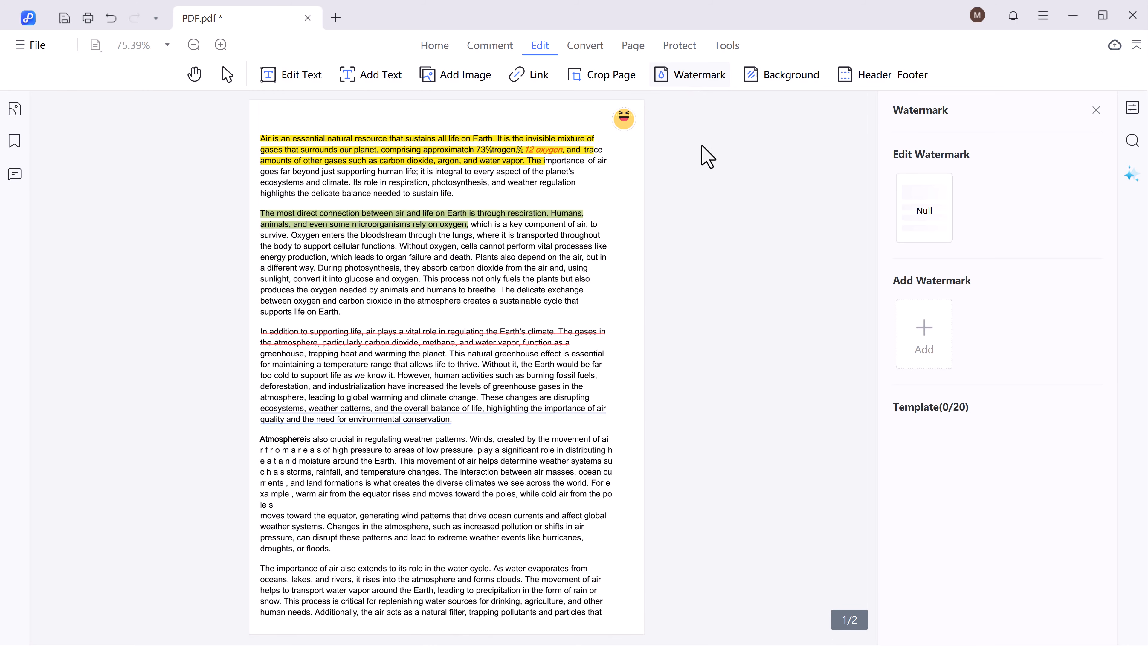
{"action": "left_click", "coordinate": [924, 324]}
{"action": "left_click", "coordinate": [936, 213]}
{"action": "type", "text": "Wa"}
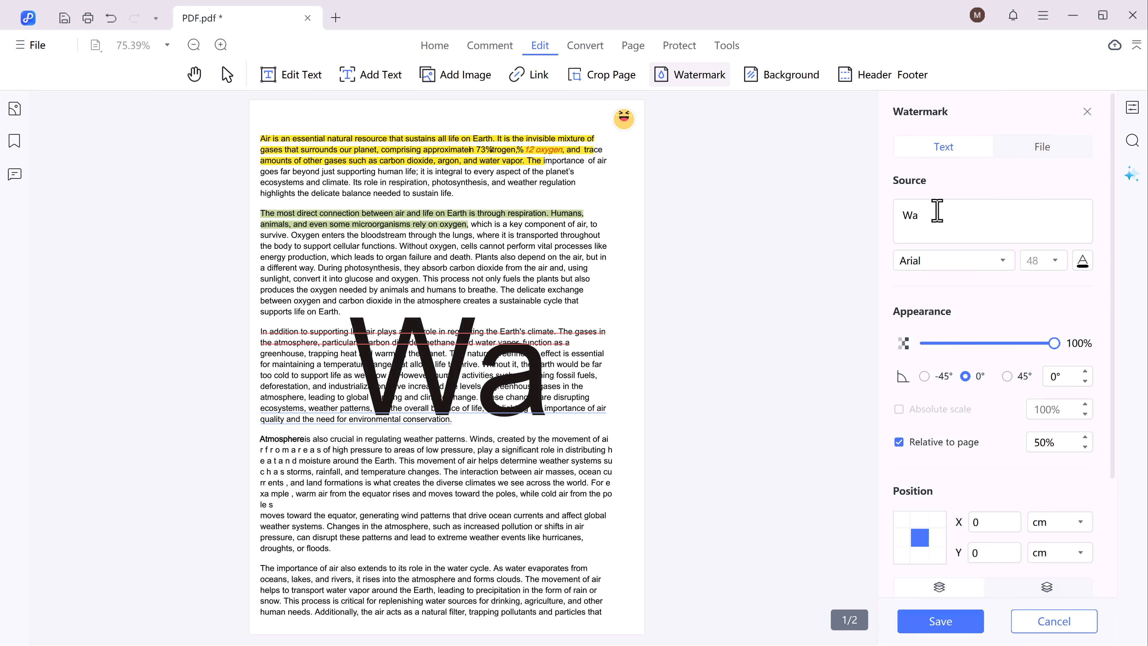
{"action": "type", "text": "termark"}
{"action": "left_click", "coordinate": [971, 262]}
{"action": "left_click", "coordinate": [947, 351]}
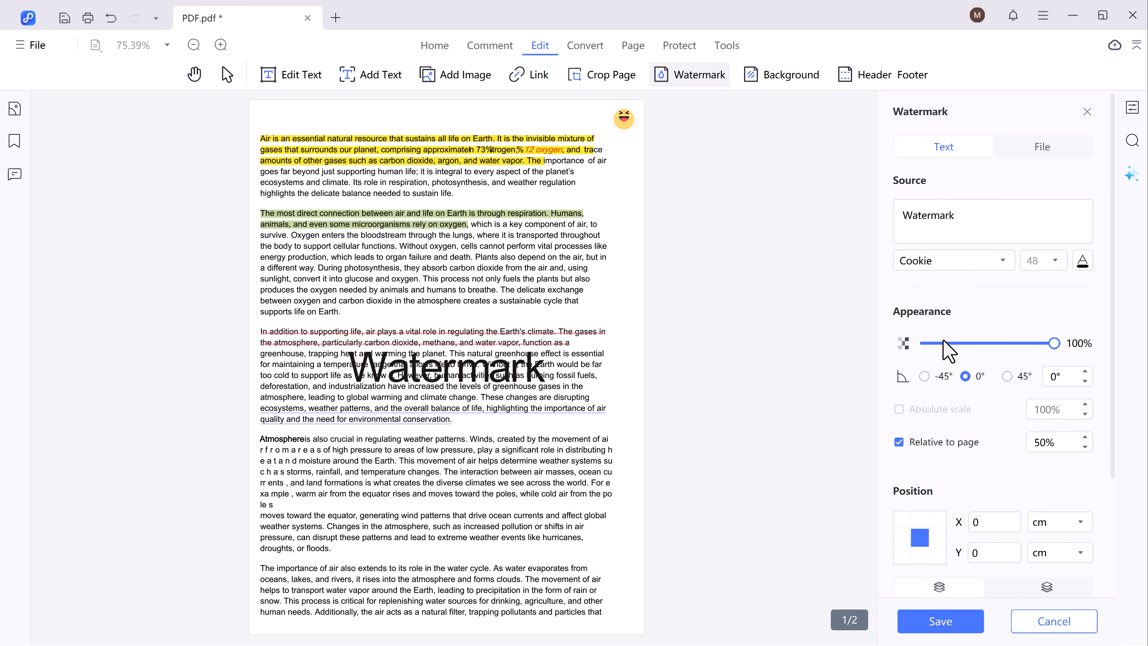
Step: Rotate the watermark to 45°, set its opacity to 23% and save it to the document
{"action": "left_click", "coordinate": [1007, 375]}
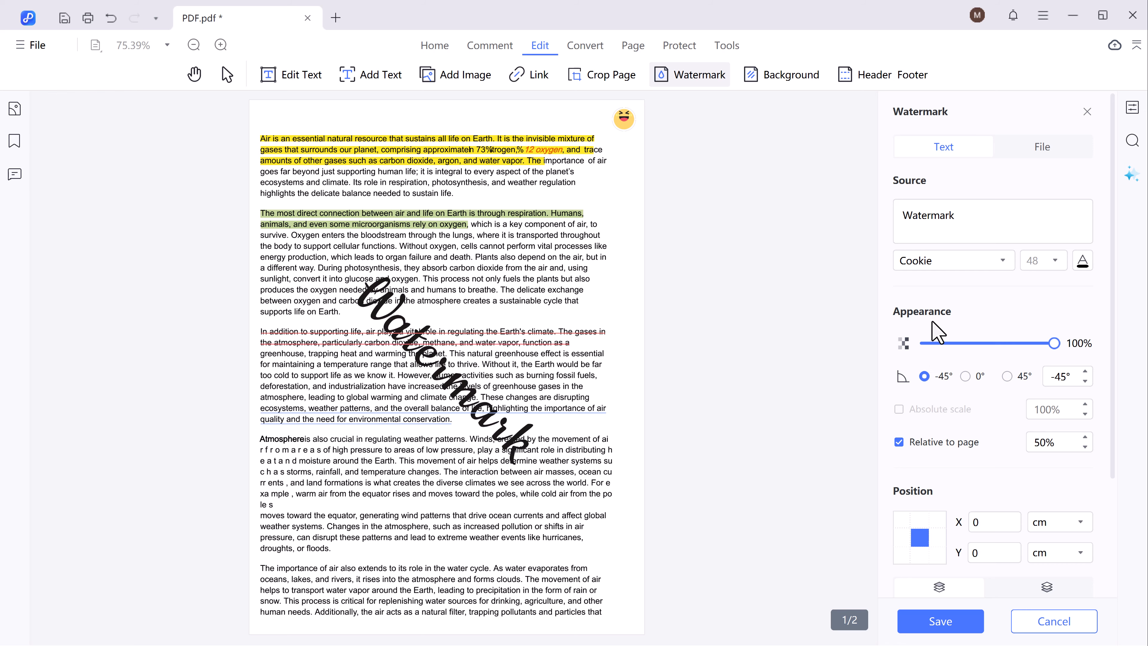
{"action": "scroll", "coordinate": [945, 323], "scroll_direction": "down", "scroll_amount": 3}
{"action": "left_click_drag", "start_coordinate": [953, 204], "coordinate": [957, 200]}
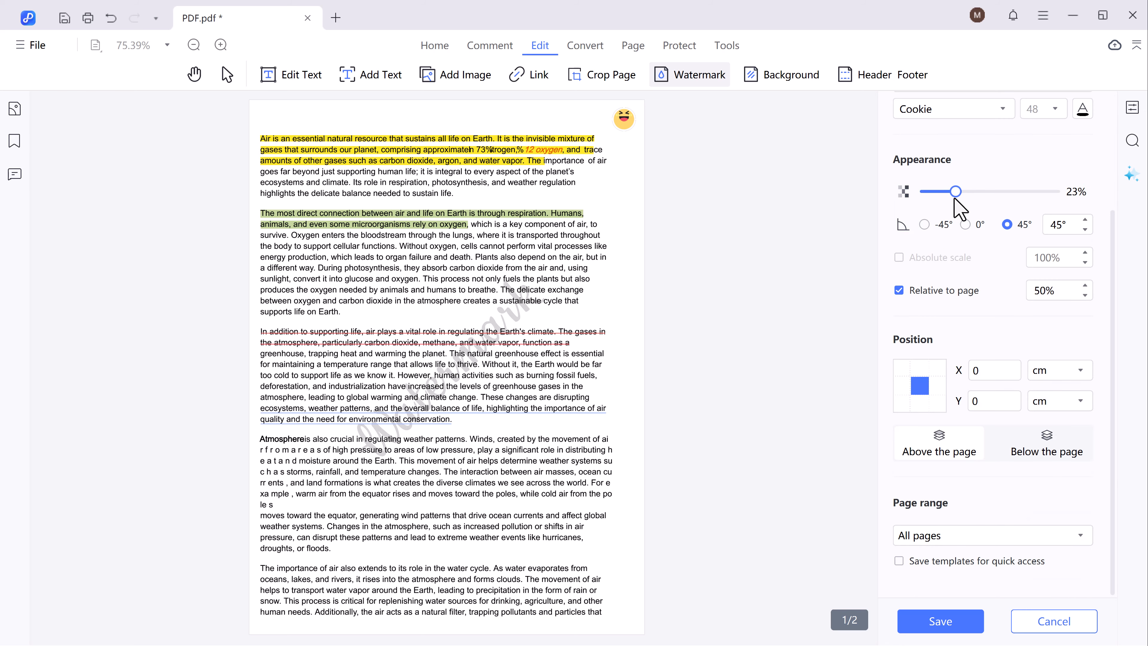
{"action": "left_click", "coordinate": [956, 624]}
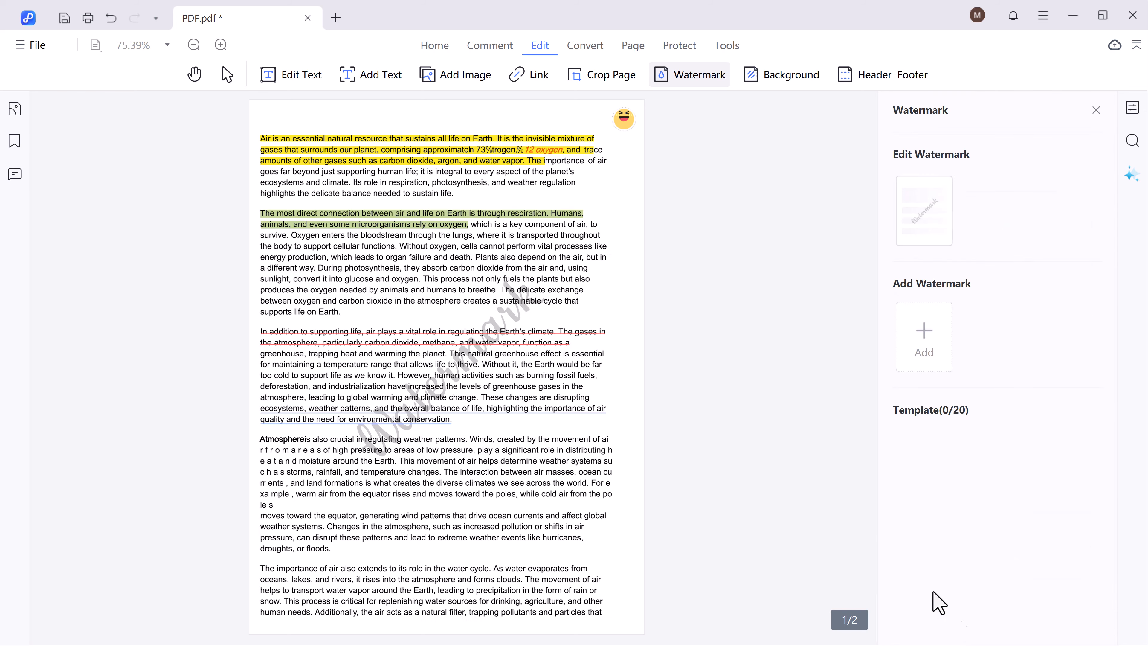
{"action": "scroll", "coordinate": [596, 497], "scroll_direction": "down", "scroll_amount": 3}
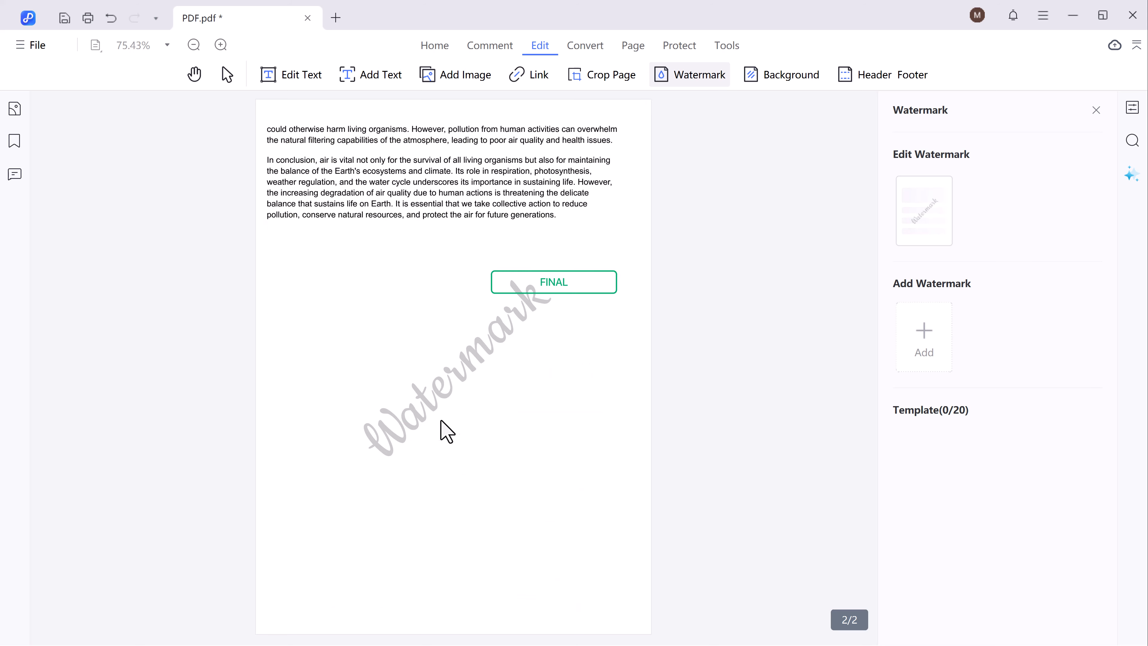
{"action": "scroll", "coordinate": [450, 426], "scroll_direction": "up", "scroll_amount": 3}
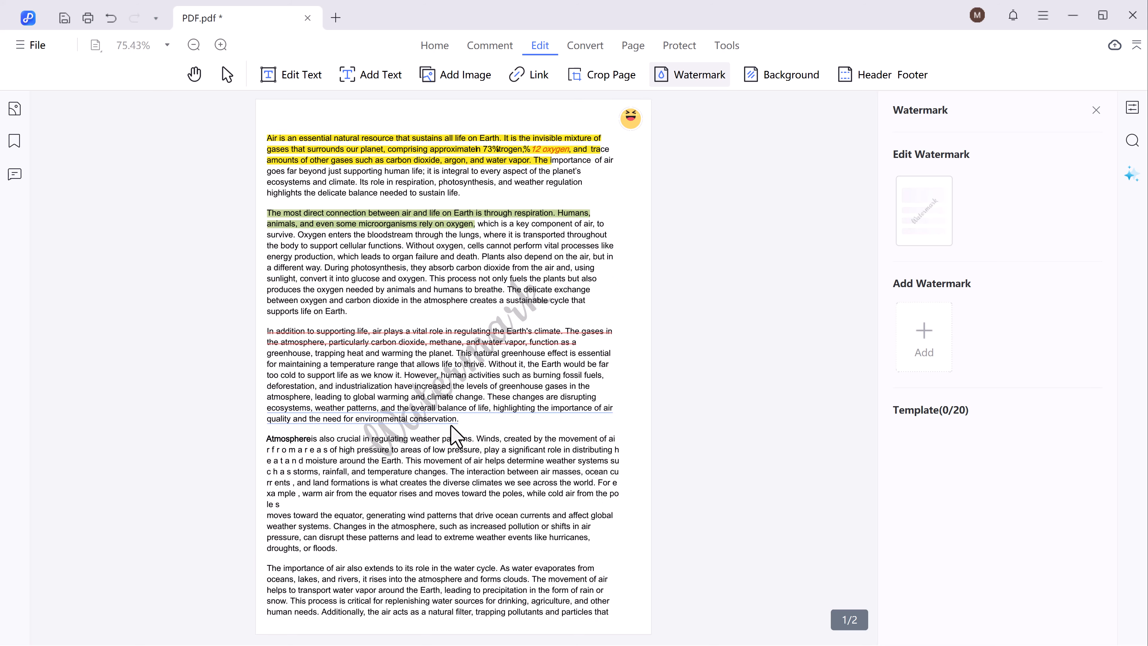
Step: Save the document's changes and convert its pages 1 to 2 to Word (*.docx) in the source directory
{"action": "left_click", "coordinate": [592, 46]}
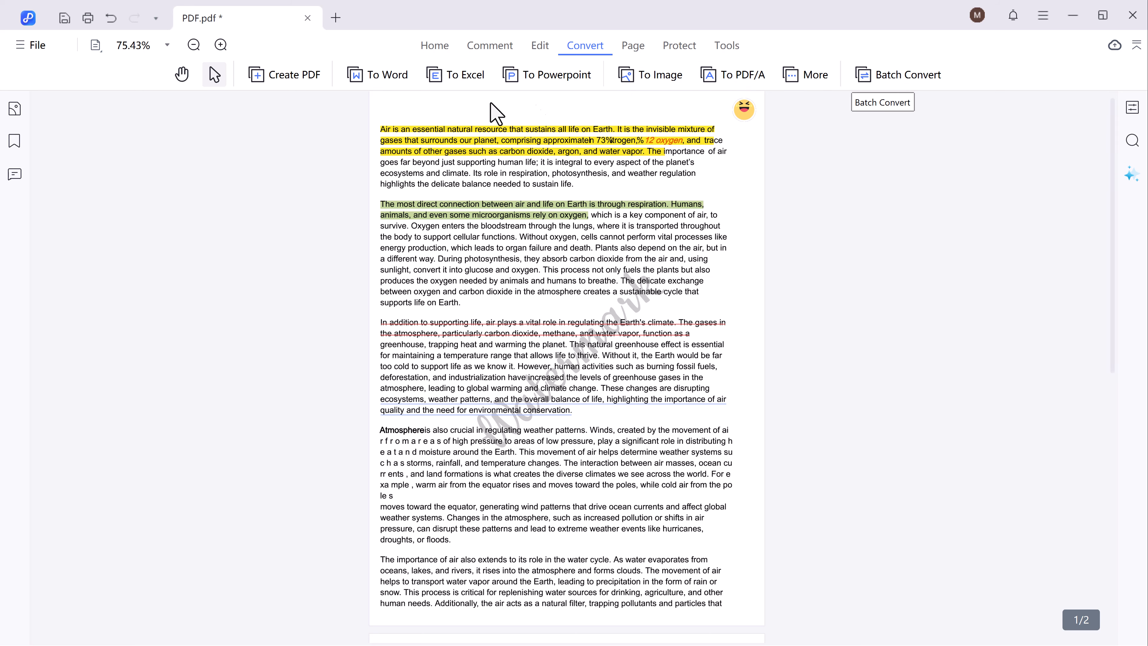
{"action": "left_click", "coordinate": [393, 75]}
{"action": "left_click", "coordinate": [646, 397]}
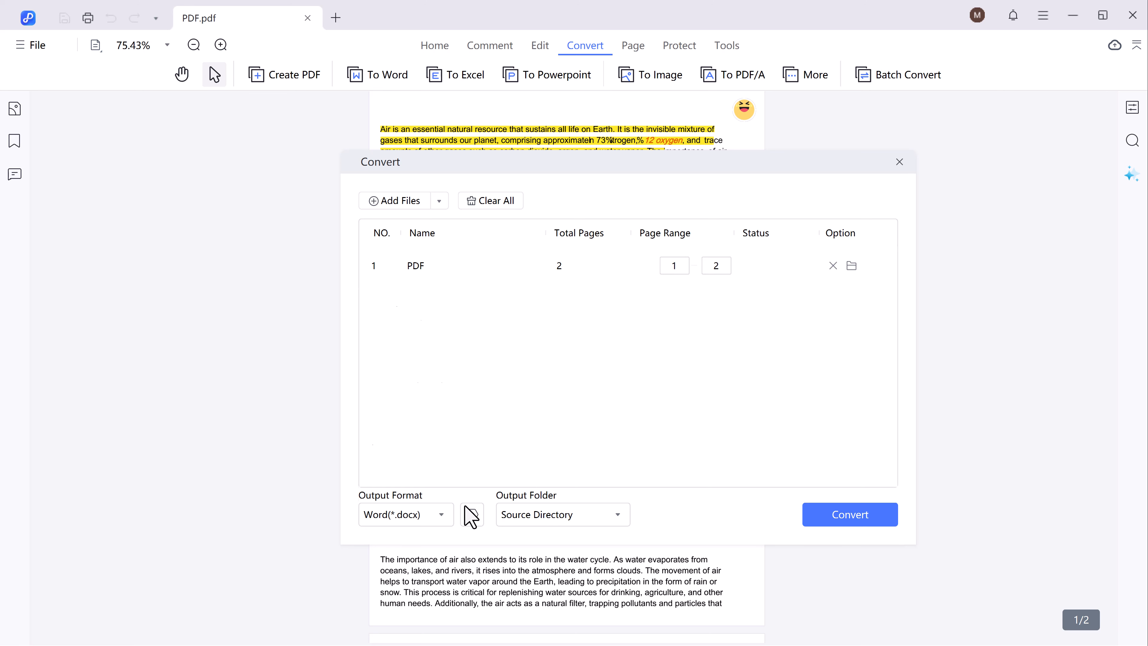
{"action": "left_click", "coordinate": [443, 516]}
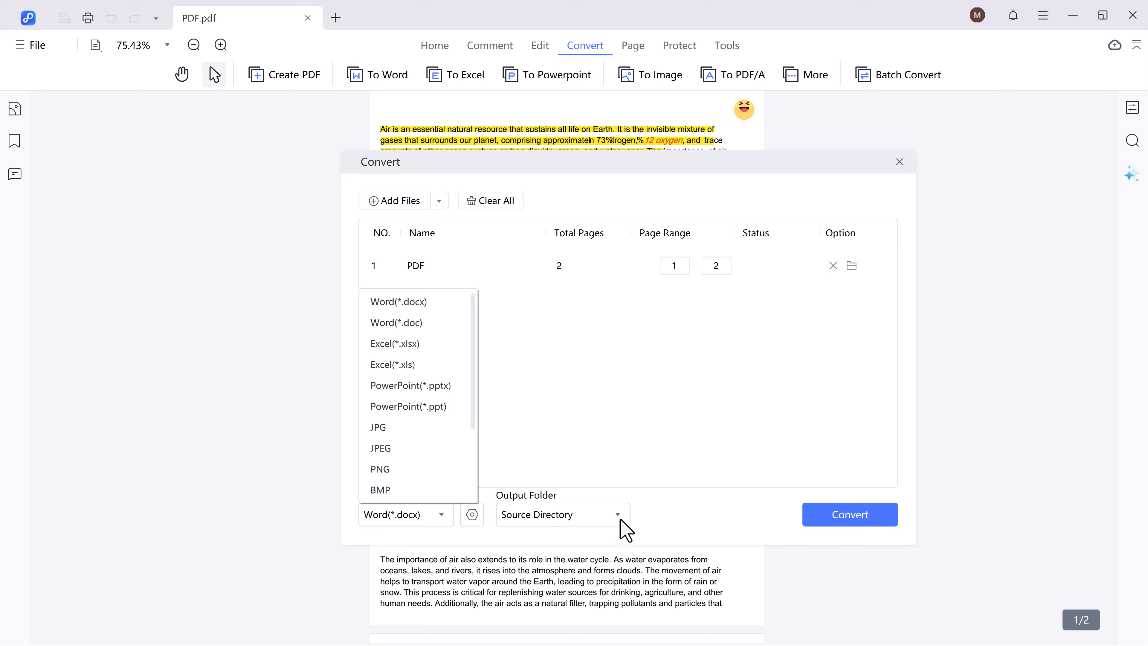
{"action": "left_click", "coordinate": [854, 525]}
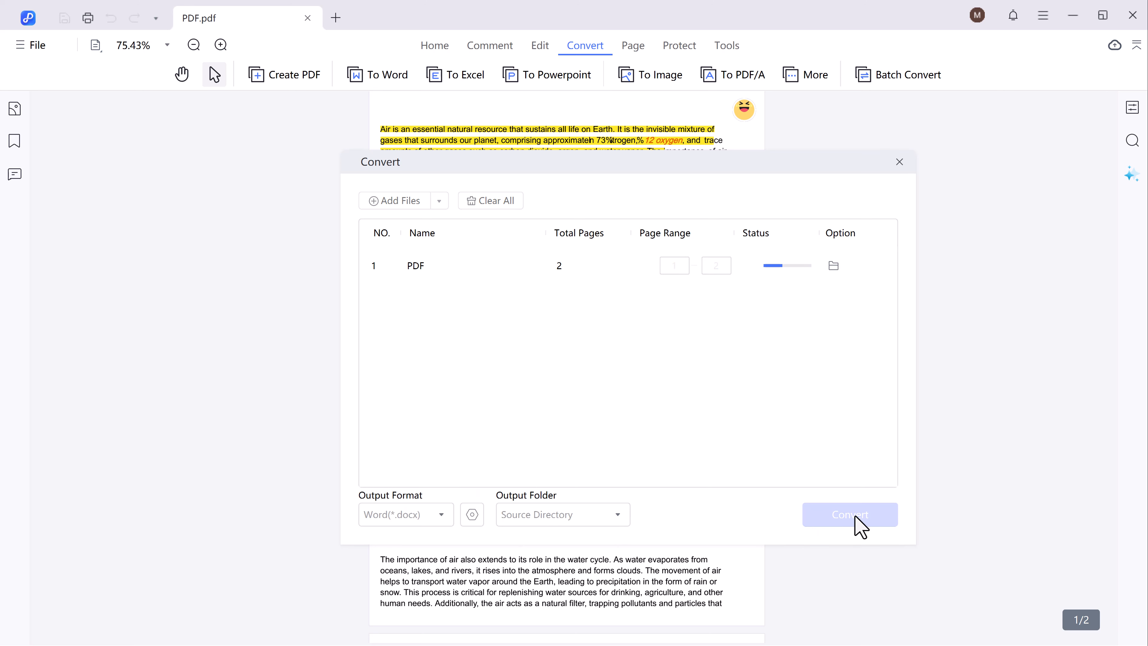
Step: Extract all pages of the document and view the page splitting settings
{"action": "left_click", "coordinate": [633, 45]}
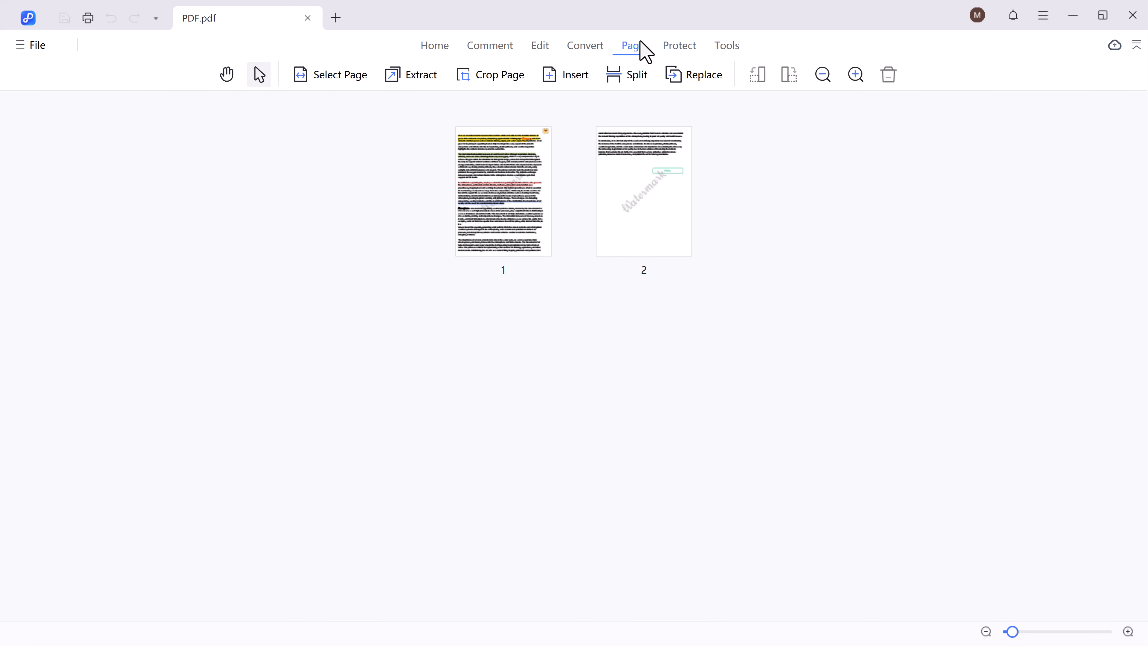
{"action": "left_click", "coordinate": [416, 78]}
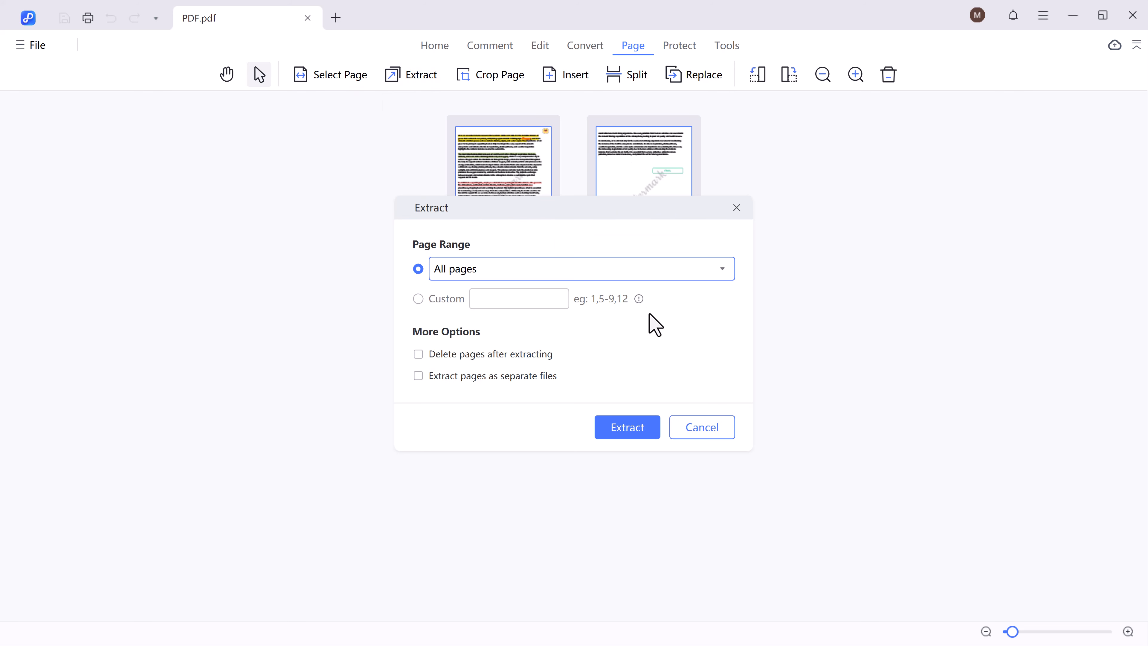
{"action": "left_click", "coordinate": [641, 436]}
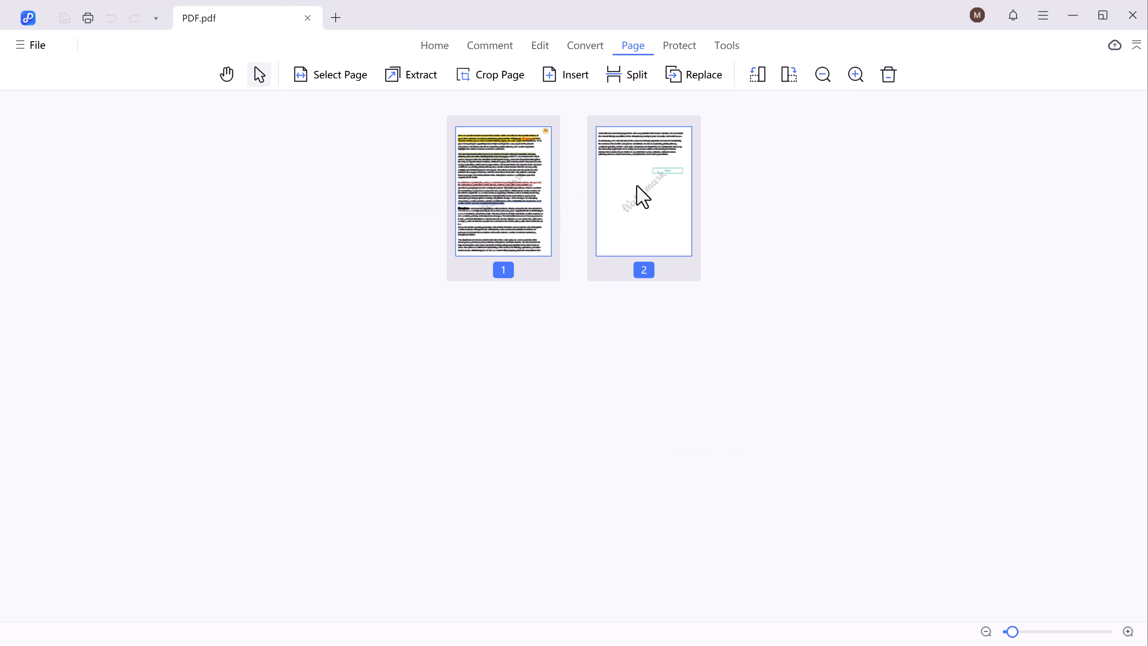
{"action": "left_click", "coordinate": [634, 83]}
{"action": "left_click", "coordinate": [736, 182]}
Step: In the encryption settings, enable and enter an open password and a separate editing and page extraction password
{"action": "left_click", "coordinate": [681, 47]}
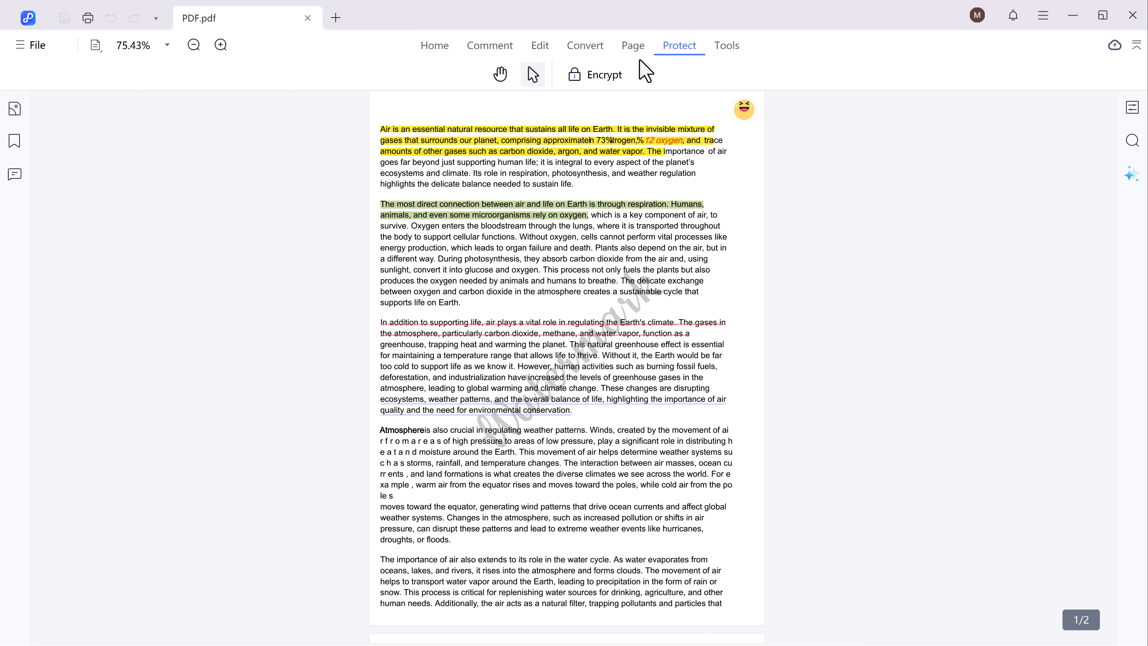
{"action": "left_click", "coordinate": [605, 79]}
{"action": "left_click", "coordinate": [418, 226]}
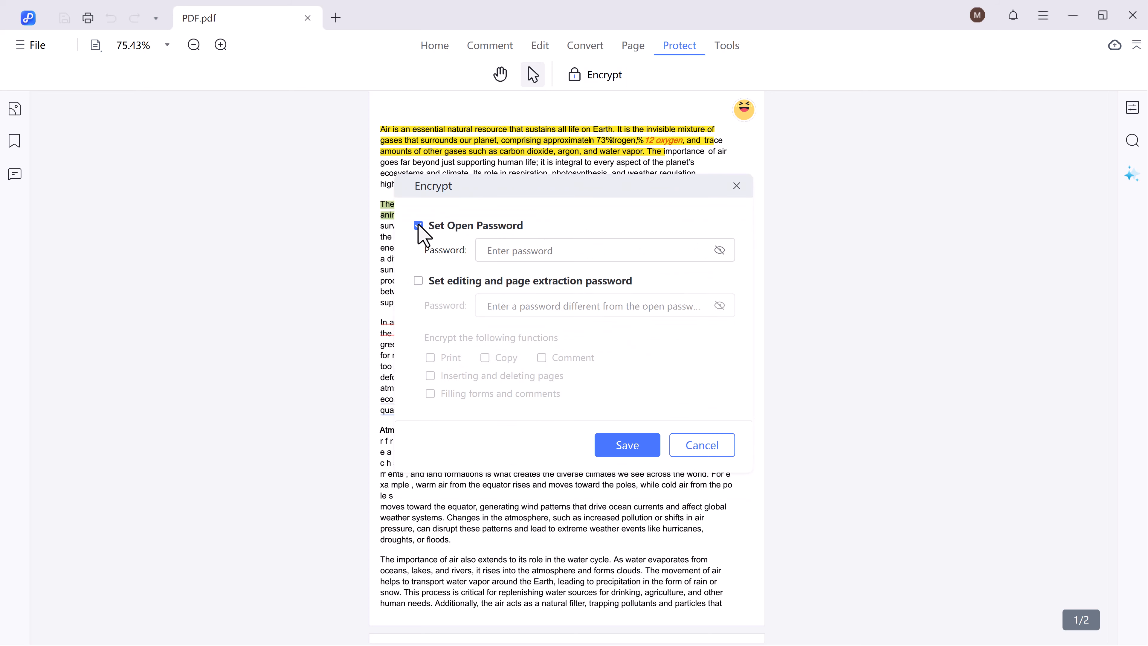
{"action": "left_click", "coordinate": [556, 256]}
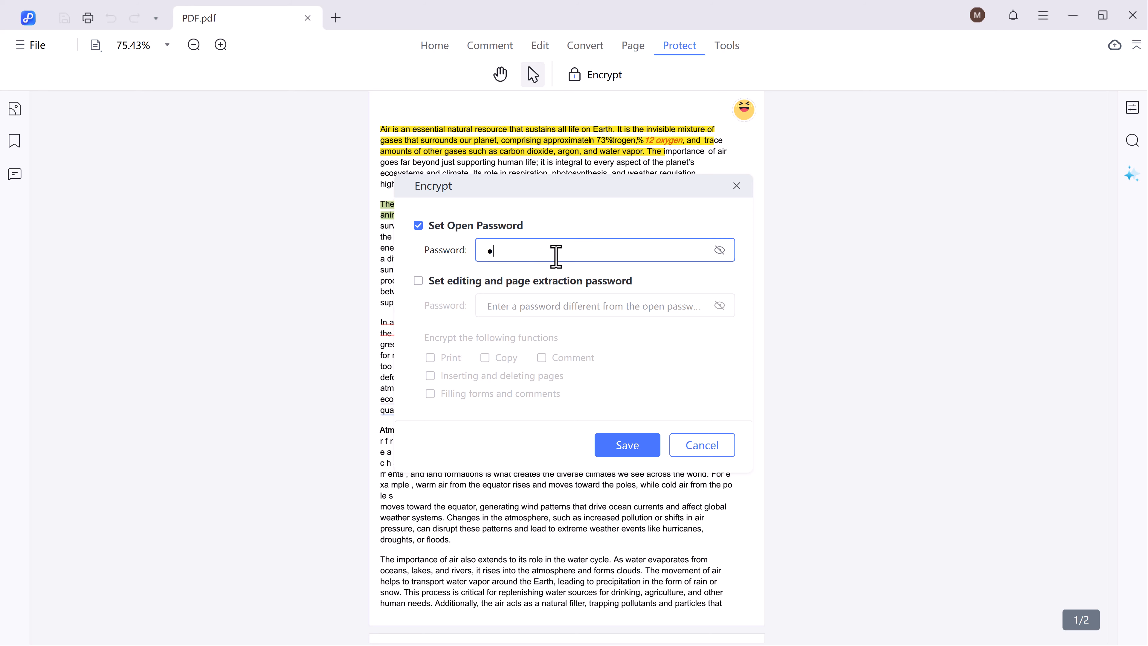
{"action": "type", "text": "•••••••••"}
{"action": "left_click", "coordinate": [419, 281]}
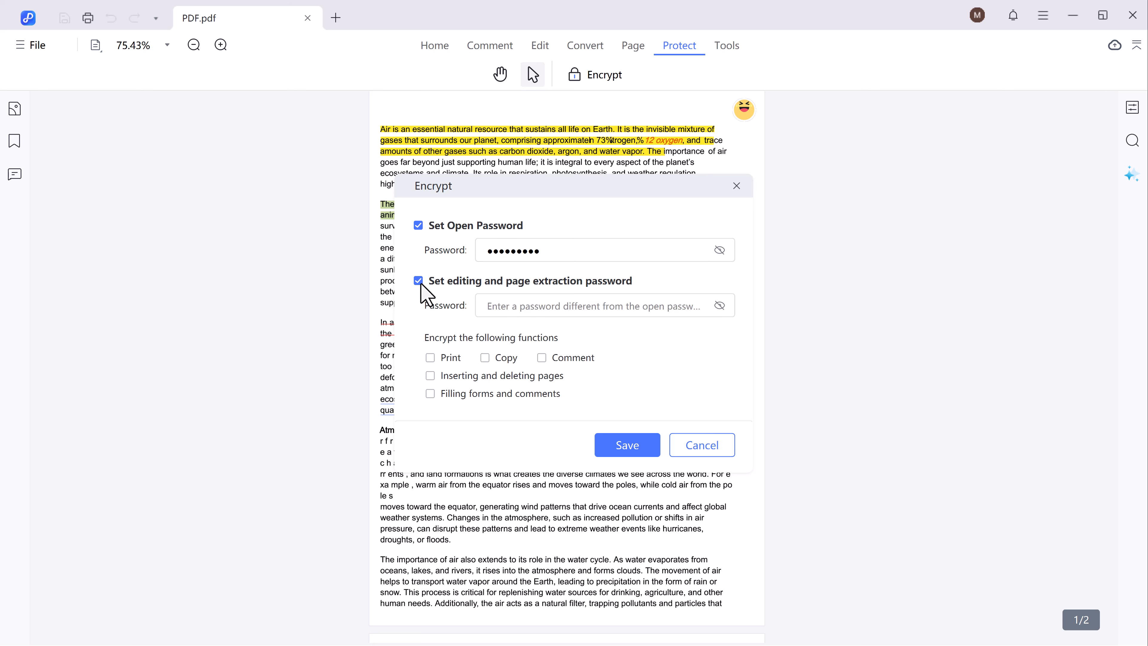
{"action": "left_click", "coordinate": [518, 305]}
{"action": "type", "text": "•••••••••"}
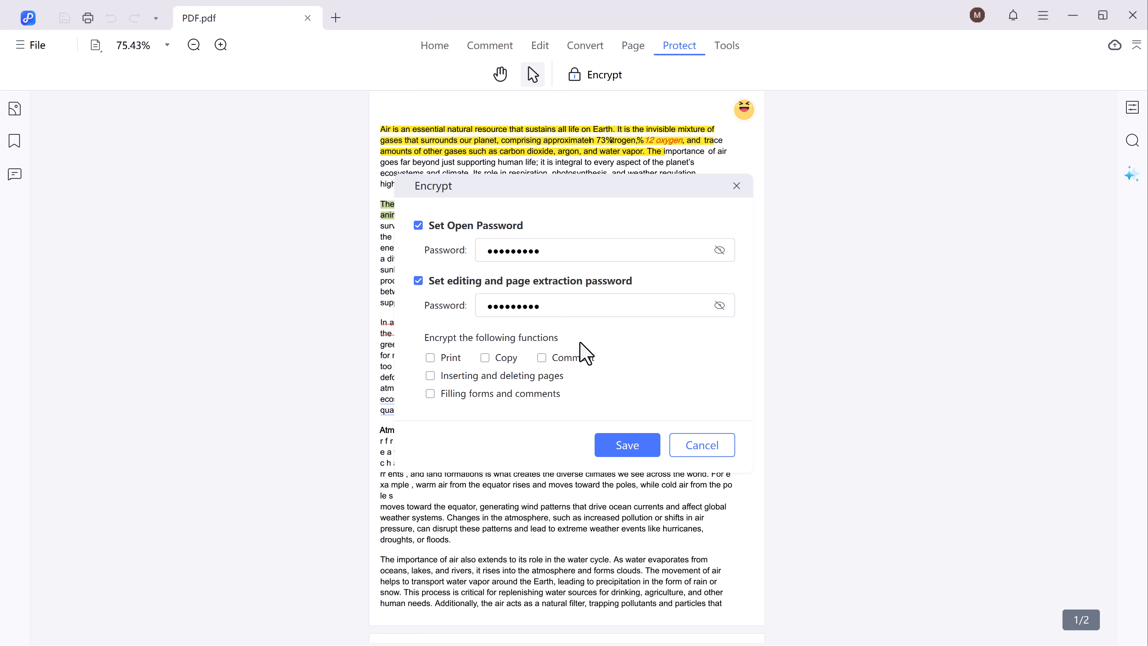
Step: Choose Print, Copy and Comment as functions to encrypt, and close the encryption settings without saving
{"action": "left_click", "coordinate": [430, 358]}
{"action": "left_click", "coordinate": [484, 357]}
{"action": "left_click", "coordinate": [542, 358]}
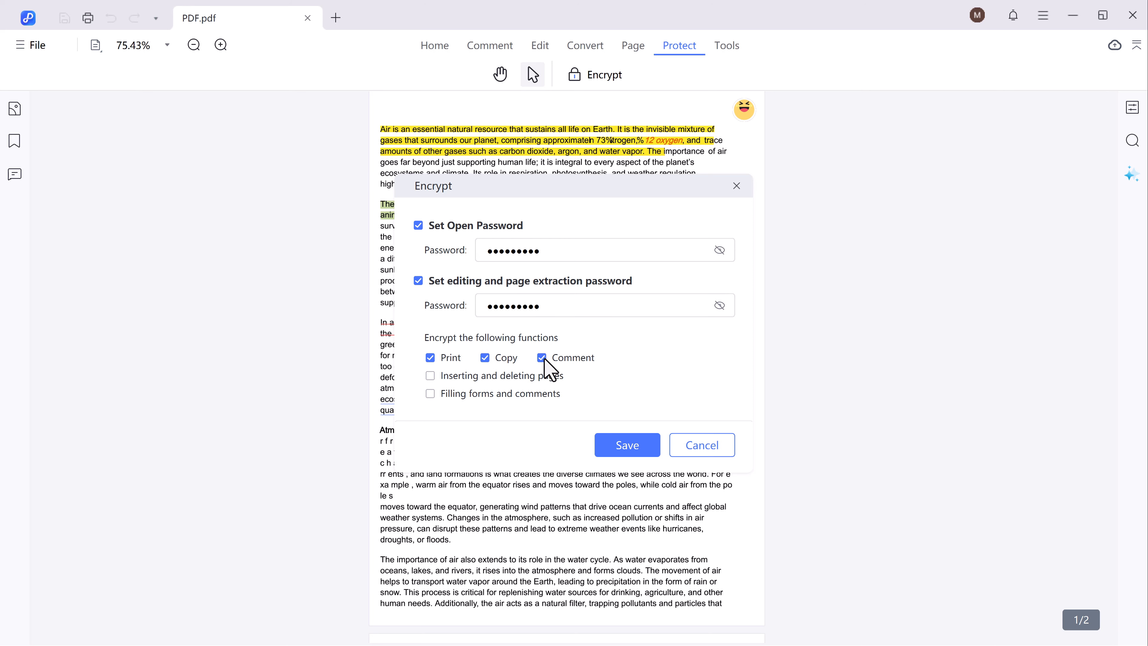
{"action": "left_click", "coordinate": [736, 185]}
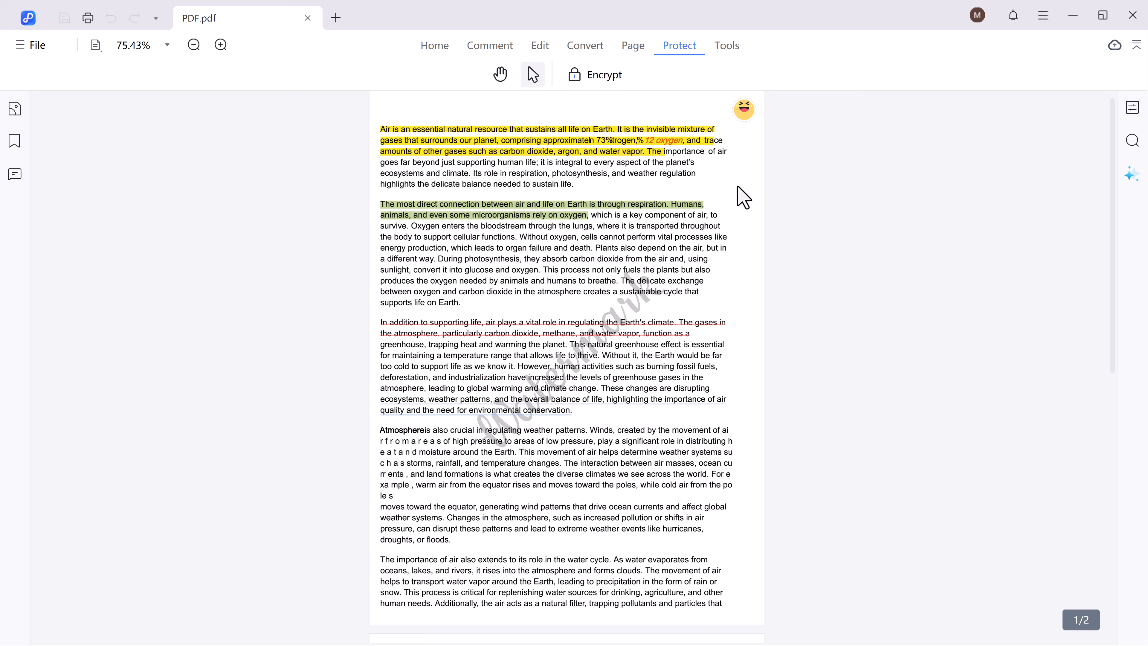
Step: Compress PDF.pdf at High quality with the source directory as output folder, and close the document
{"action": "left_click", "coordinate": [726, 46]}
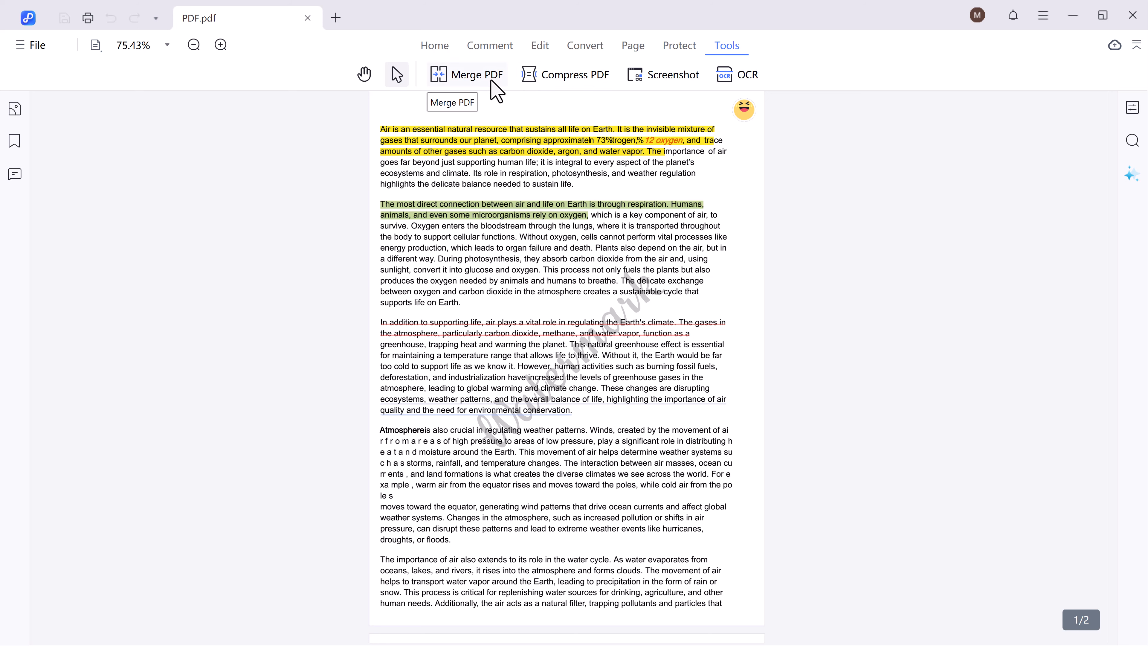
{"action": "left_click", "coordinate": [553, 84]}
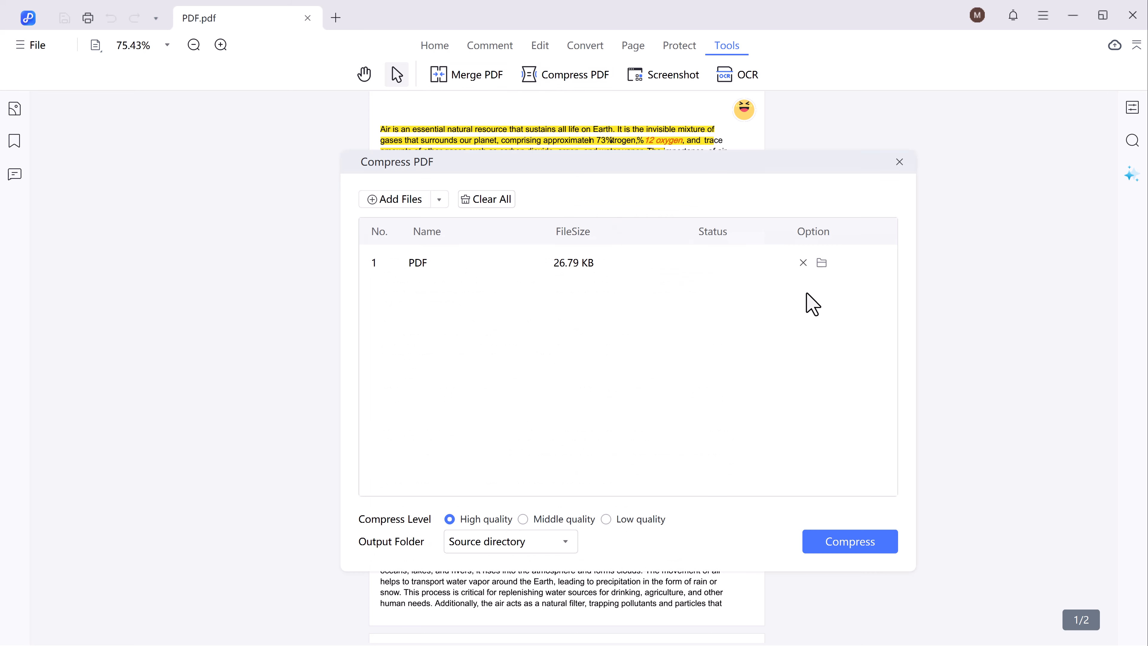
{"action": "left_click", "coordinate": [858, 540]}
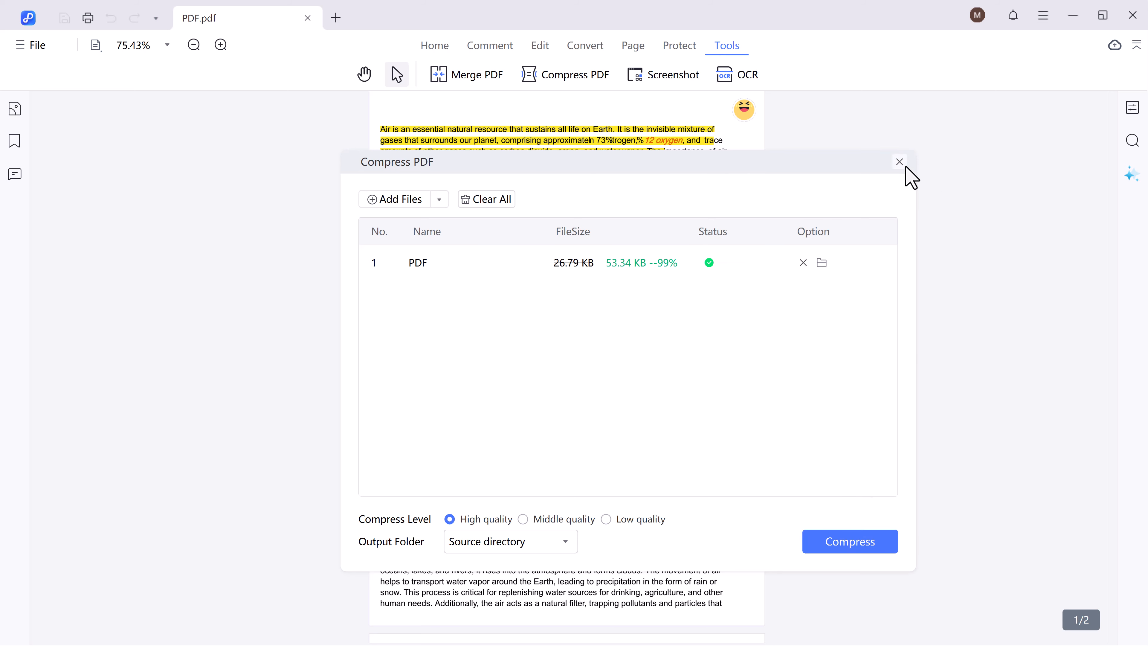
{"action": "left_click", "coordinate": [899, 162]}
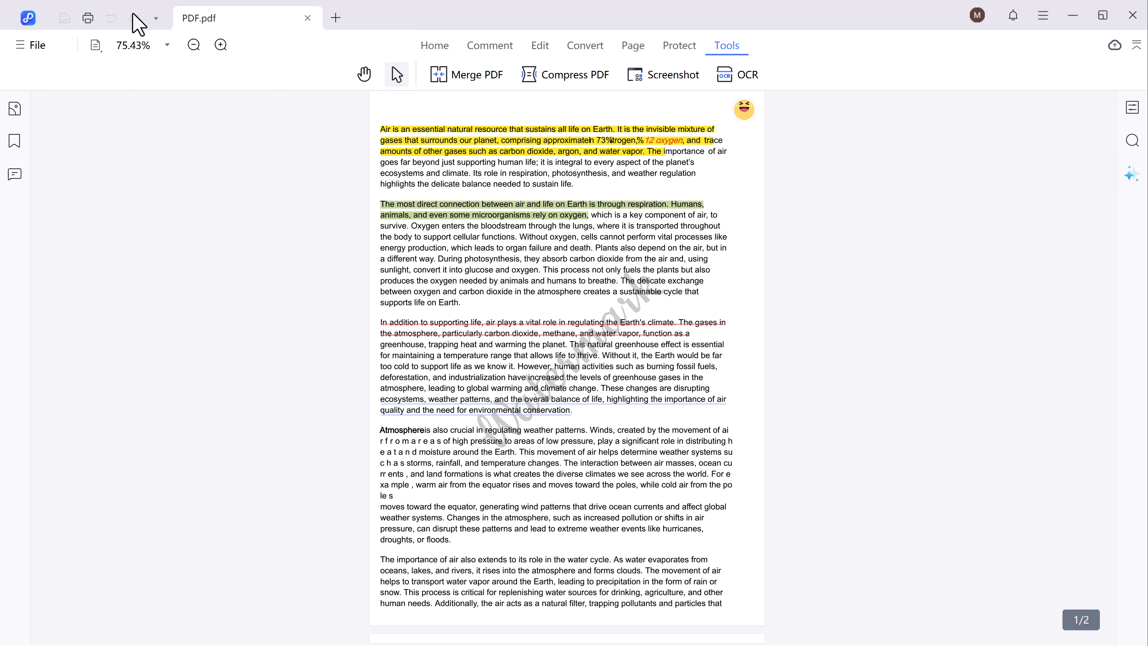
{"action": "left_click", "coordinate": [308, 18]}
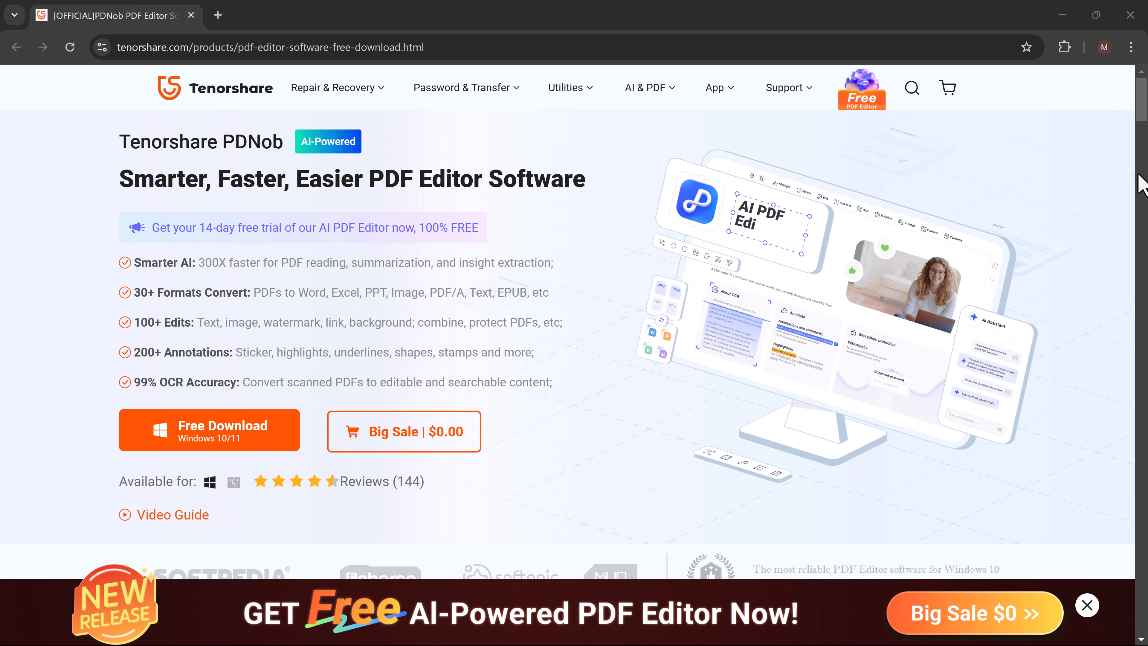
Step: In Chrome, examine the Organize, Screen Record, Compress and Annotate features on the PDNob product page, plus the Free Trial vs Premium Version comparison
{"action": "left_click_drag", "start_coordinate": [1146, 101], "coordinate": [1147, 281]}
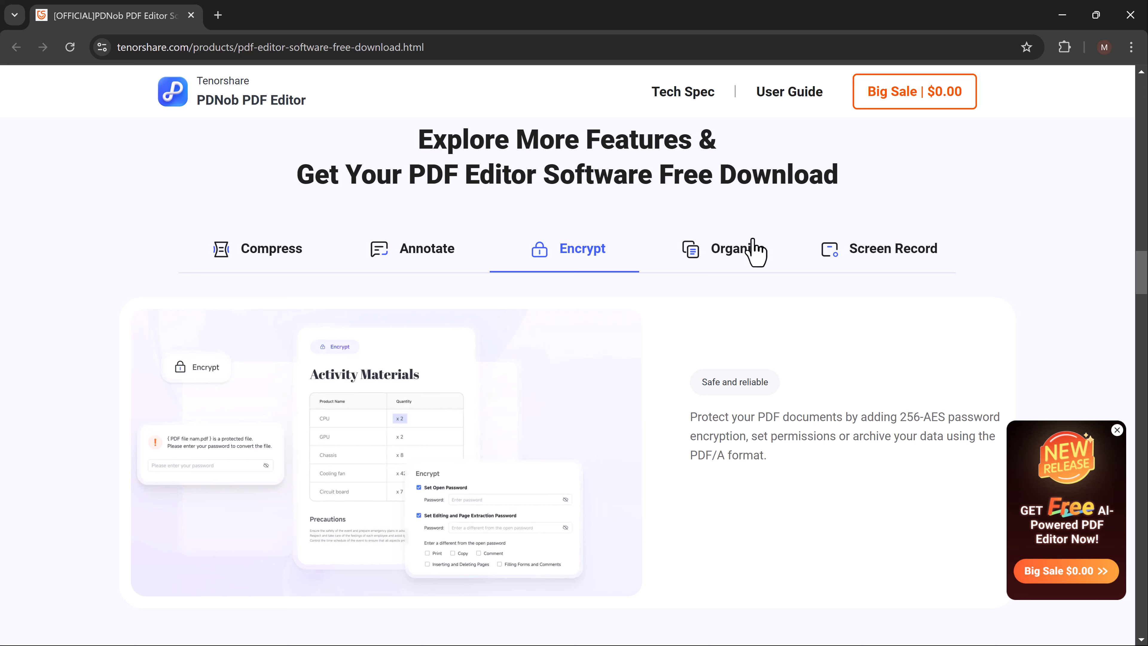
{"action": "left_click", "coordinate": [739, 248]}
{"action": "left_click", "coordinate": [868, 261]}
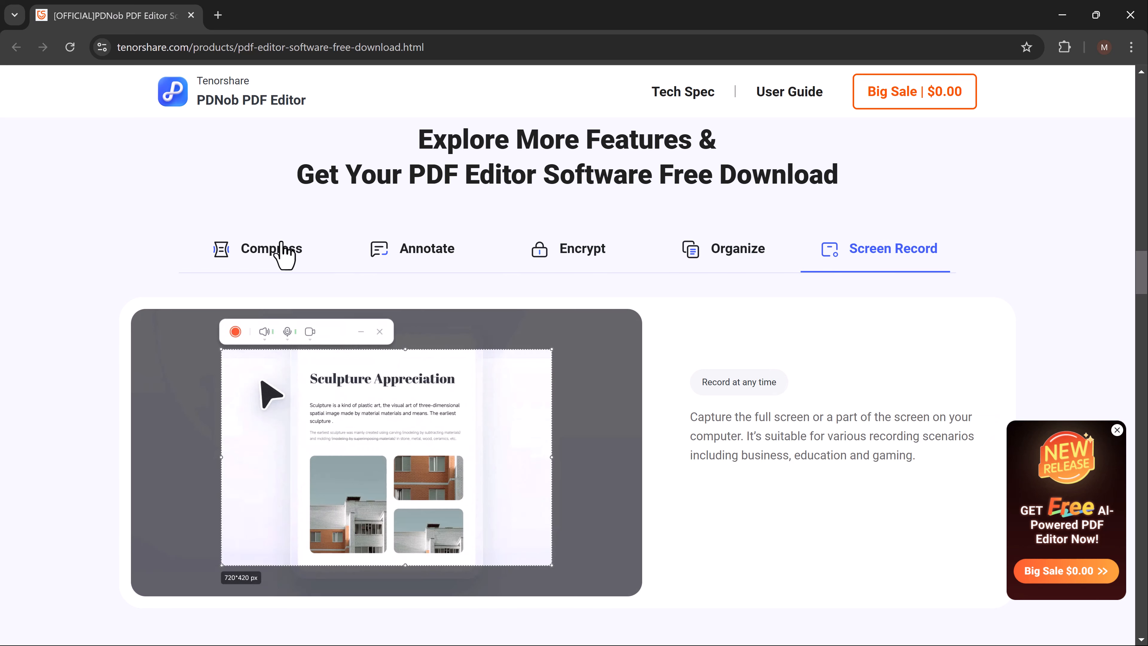
{"action": "left_click", "coordinate": [280, 253]}
{"action": "left_click", "coordinate": [398, 262]}
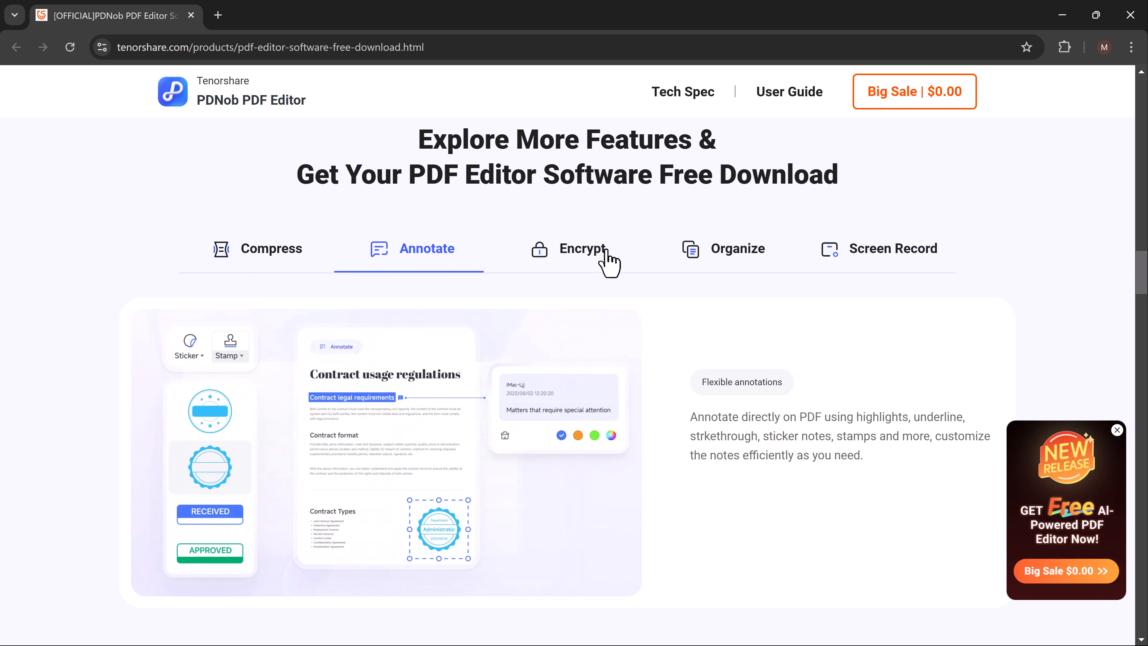
{"action": "scroll", "coordinate": [1145, 294], "scroll_direction": "down", "scroll_amount": 1}
{"action": "scroll", "coordinate": [1145, 296], "scroll_direction": "down", "scroll_amount": 7}
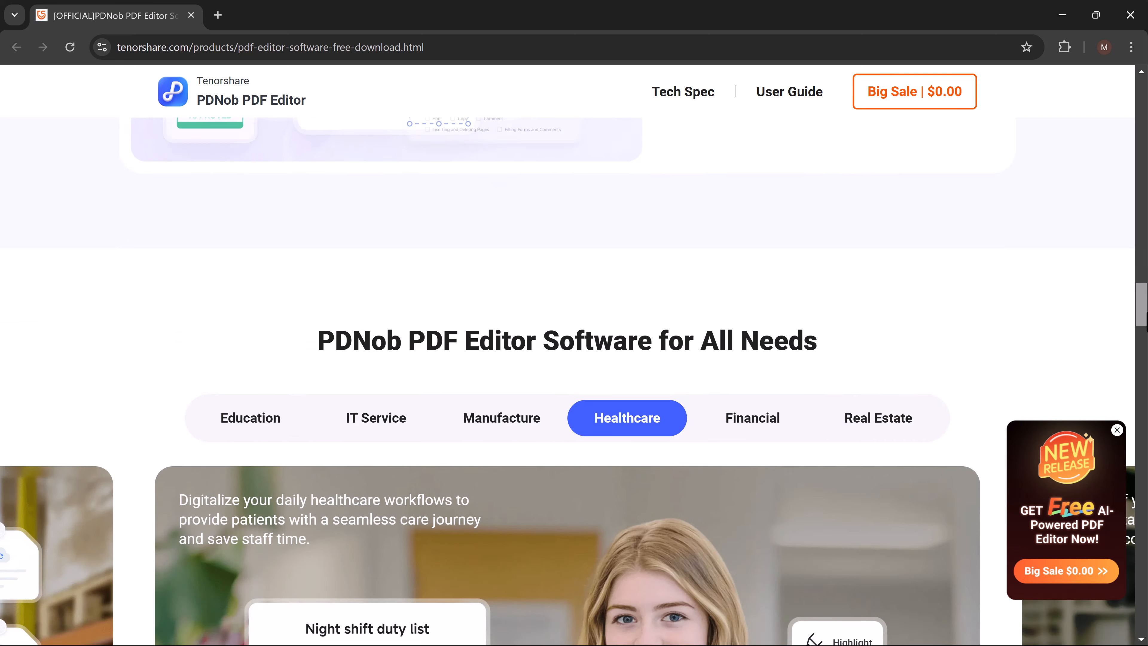
{"action": "left_click_drag", "start_coordinate": [1145, 326], "coordinate": [1146, 421]}
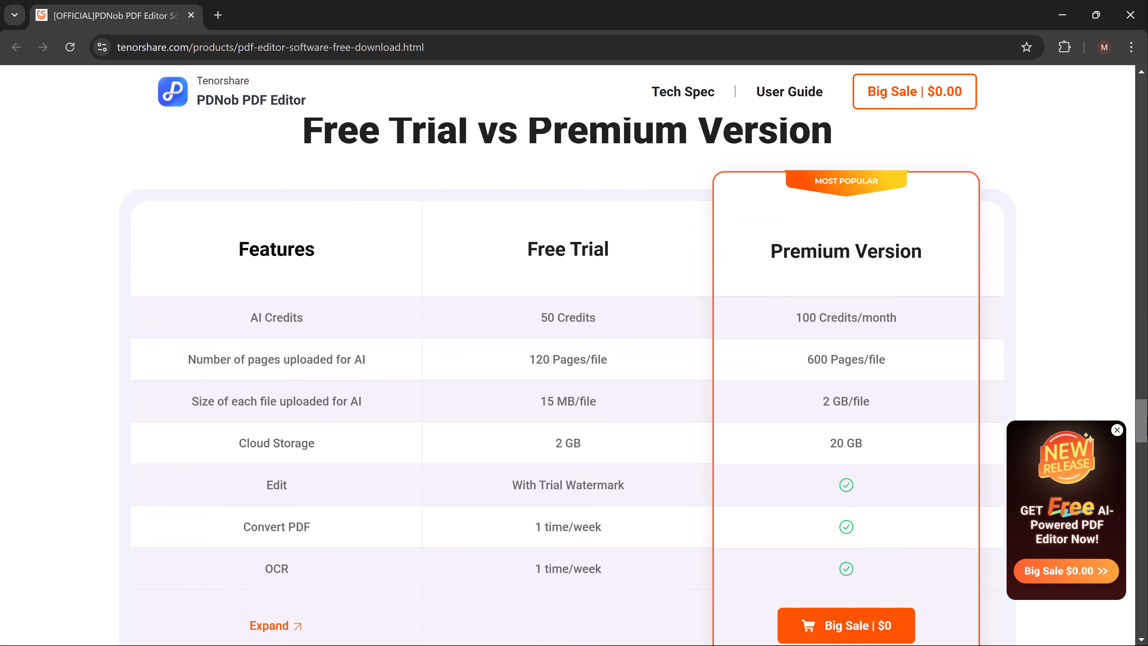